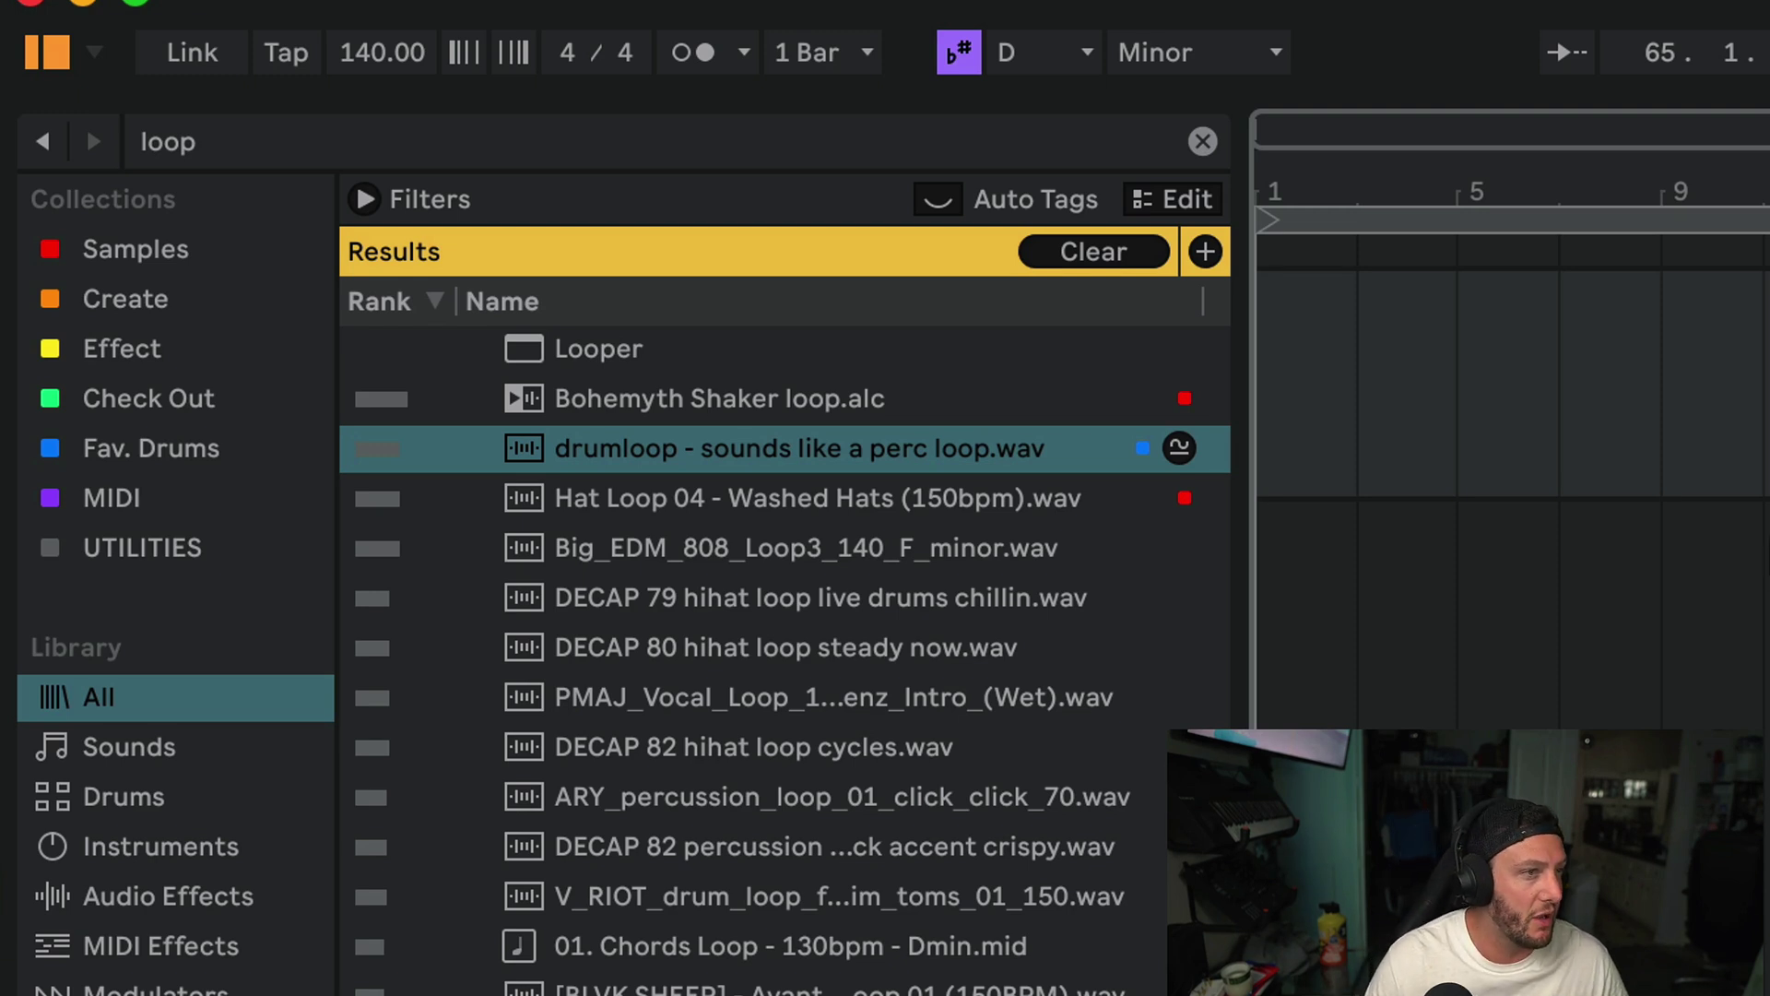
# Replace the loop search in the browser with 'jc'.
pyautogui.click(482, 137)
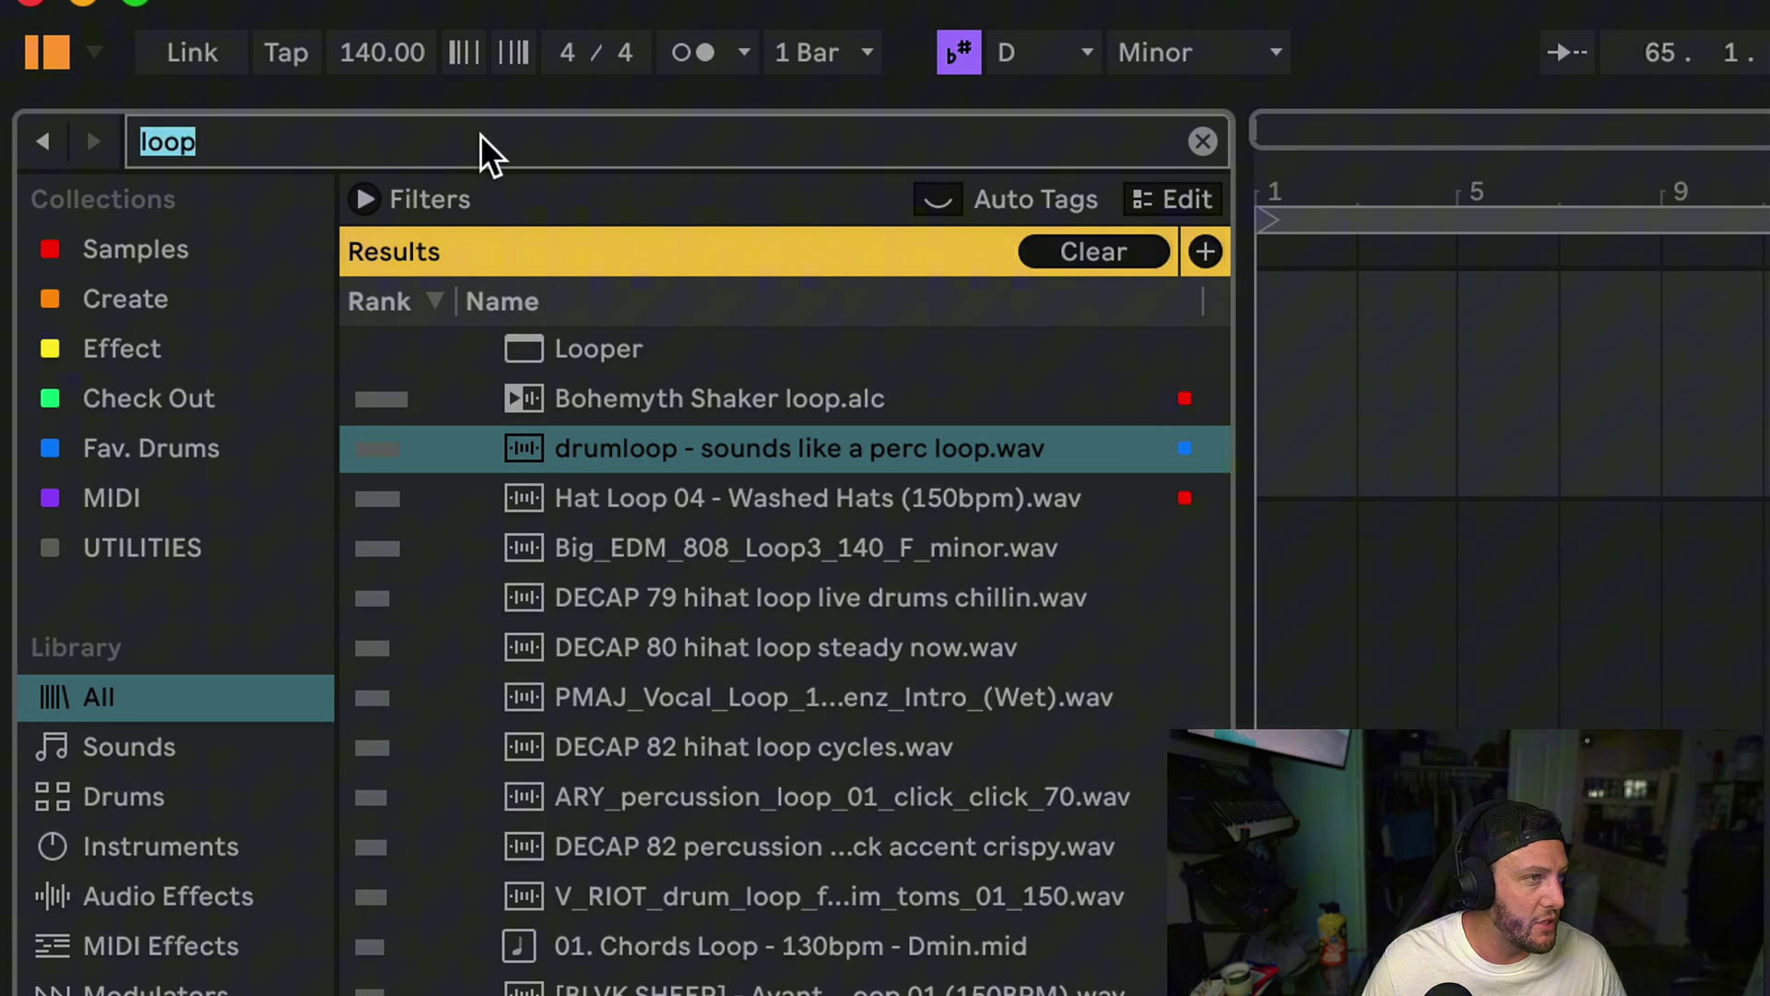
pyautogui.press('BackSpace')
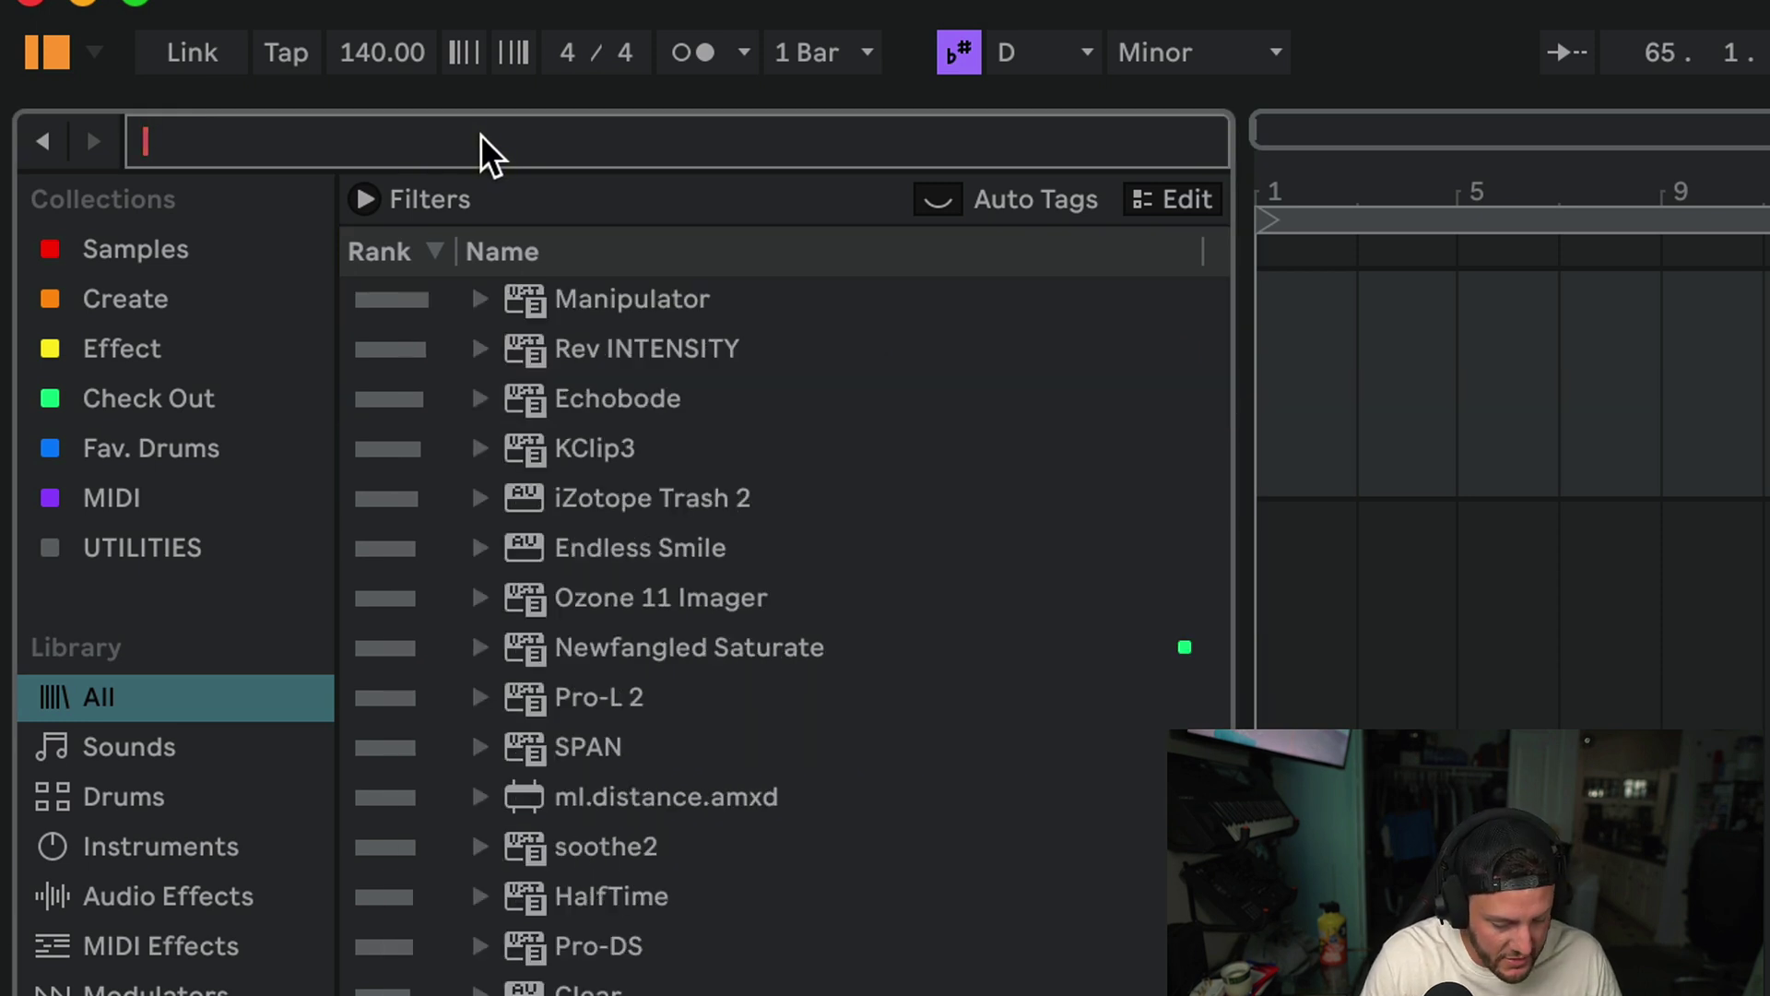
pyautogui.write('jc')
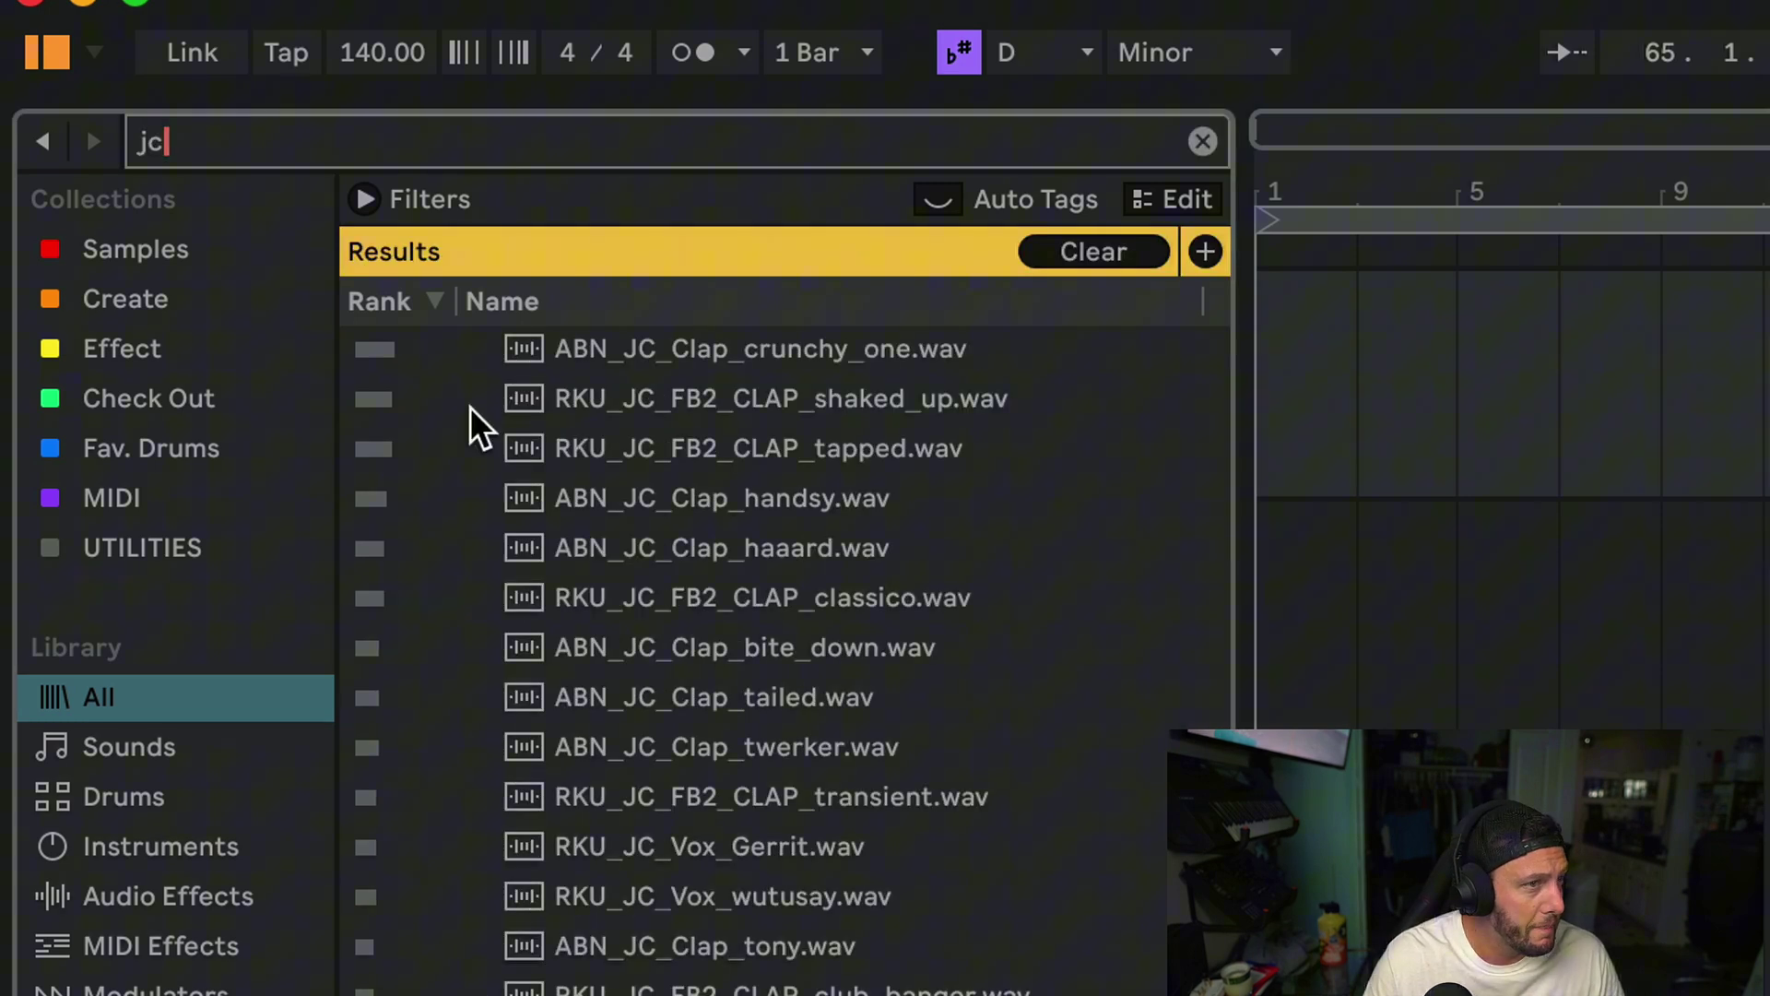
# Preview JC clap samples and place RKU_JC_FB2_CLAP_classico.wav into the arrangement.
pyautogui.click(585, 498)
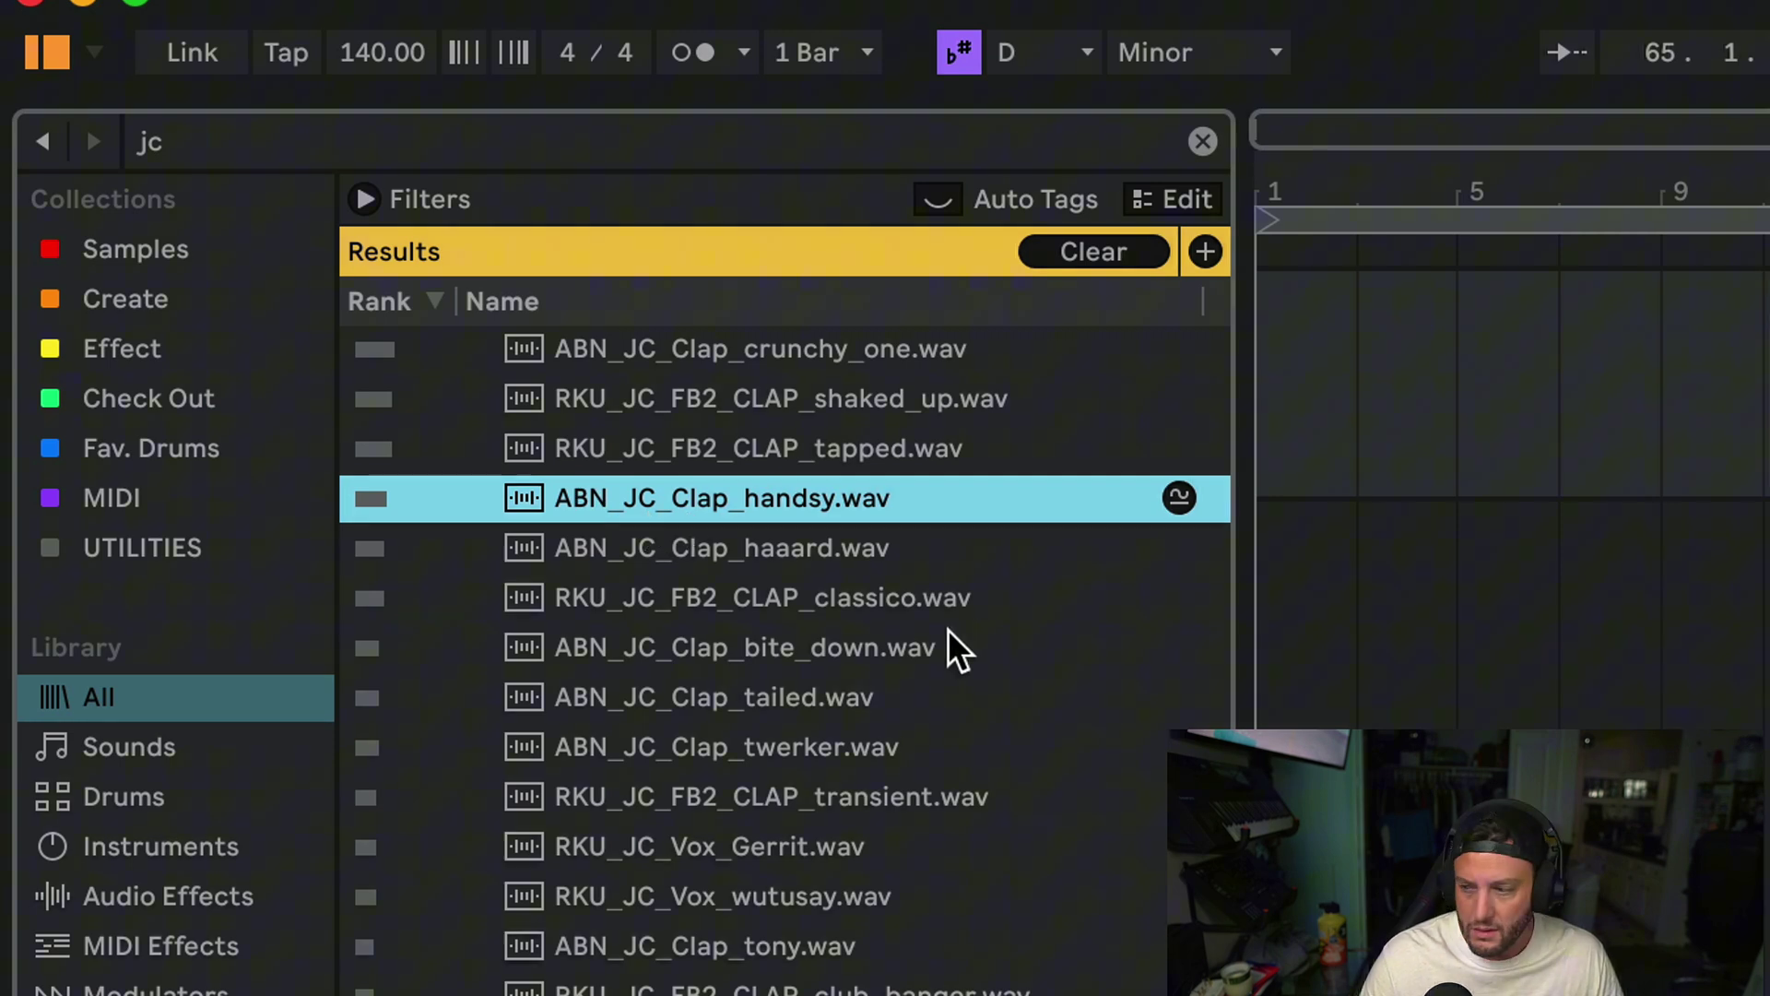
pyautogui.click(910, 627)
pyautogui.click(805, 607)
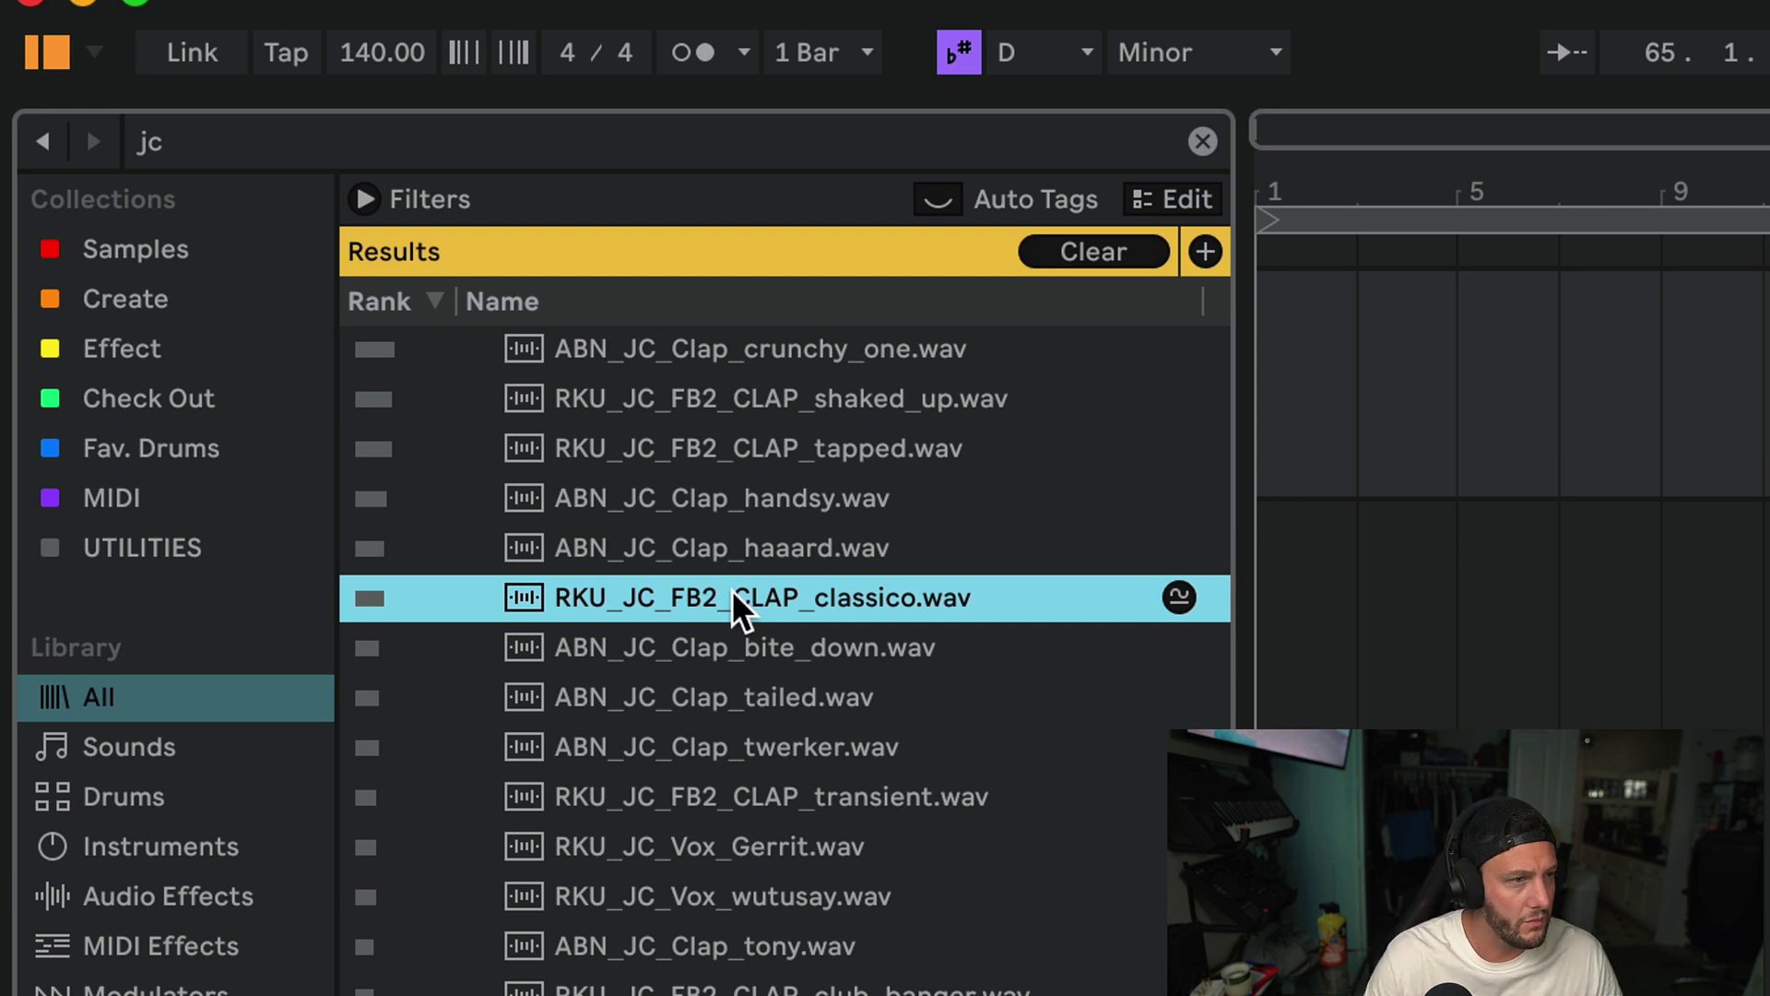
pyautogui.moveTo(735, 595); pyautogui.dragTo(1434, 379)
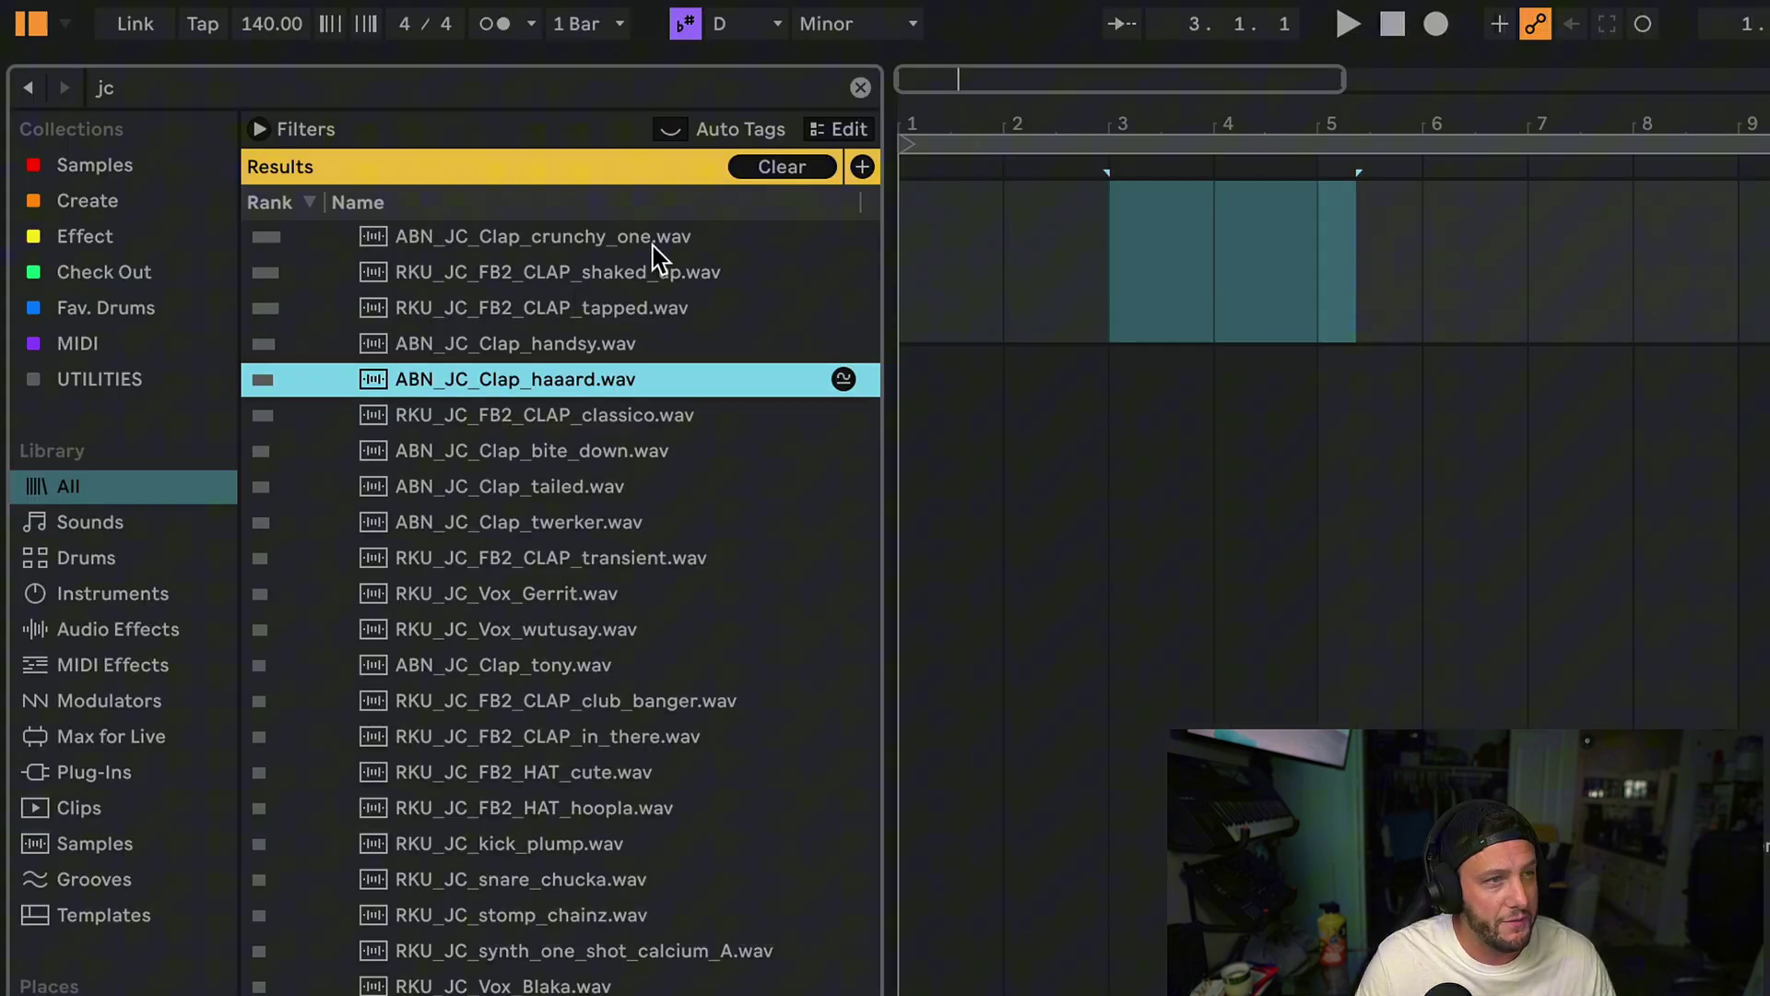
# Open the tag editor and check ABN_JC_Clap_haaard.wav's tags, finding Artist JC ticked.
pyautogui.click(832, 129)
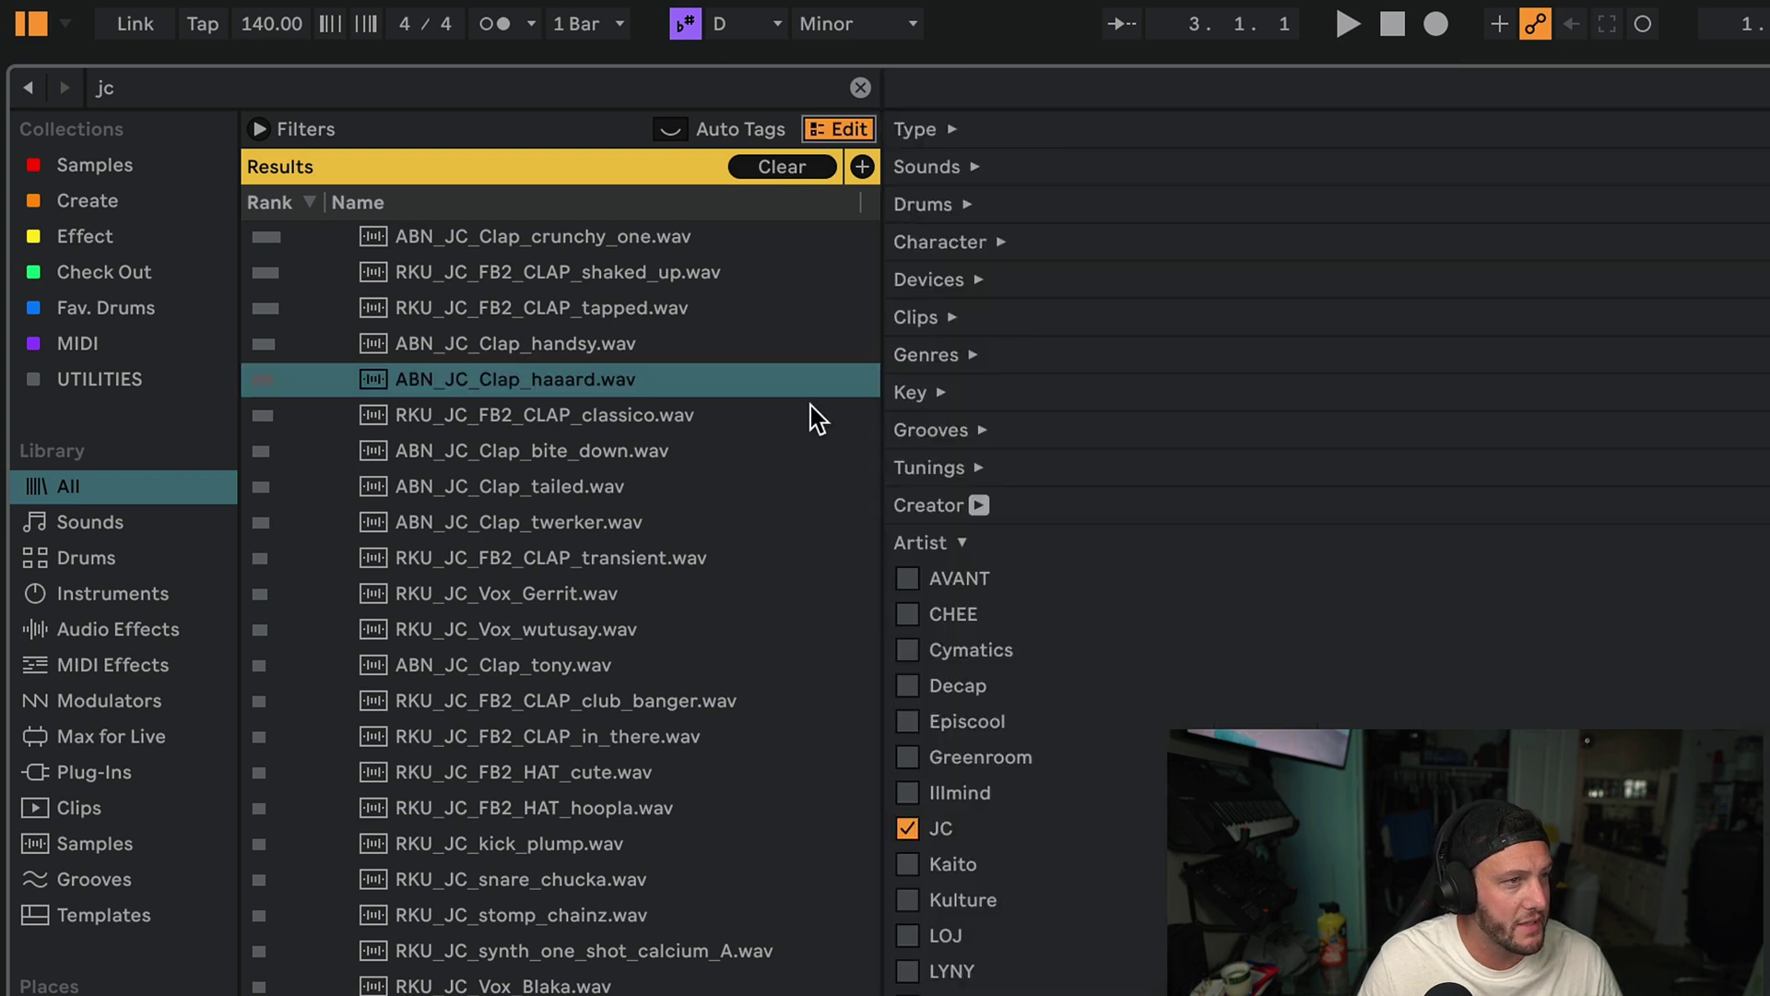
pyautogui.click(583, 385)
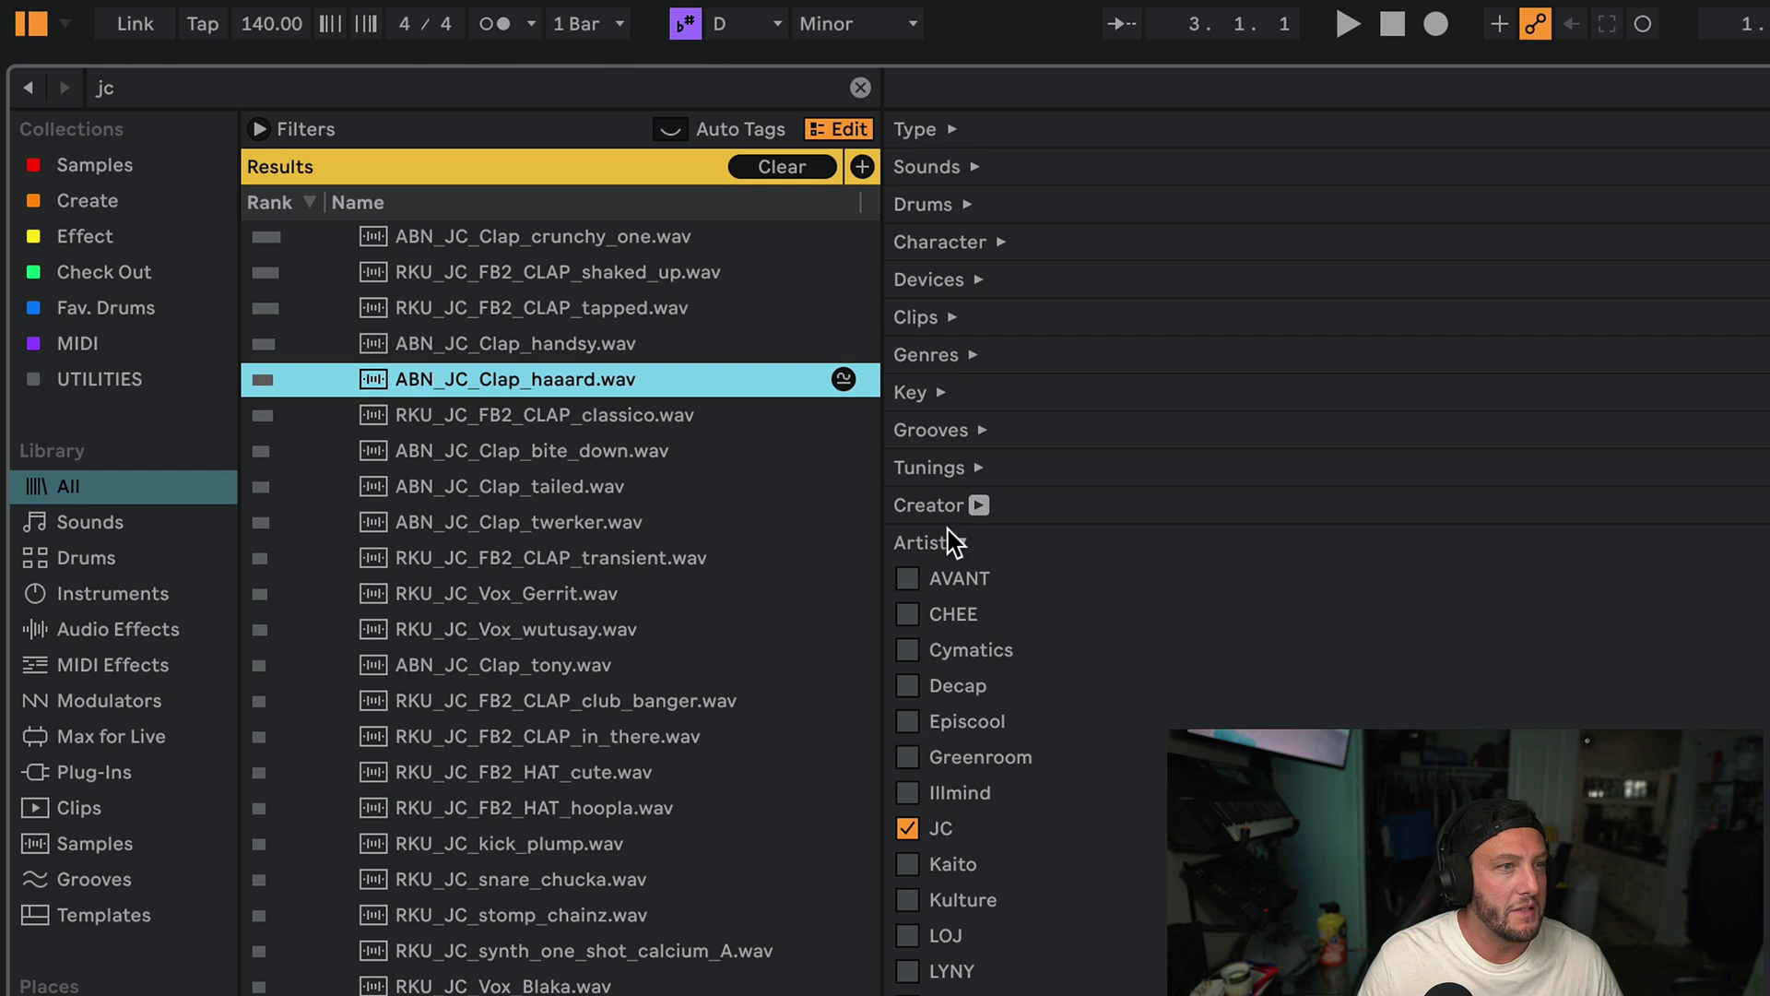
pyautogui.scroll(-10, 978, 416)
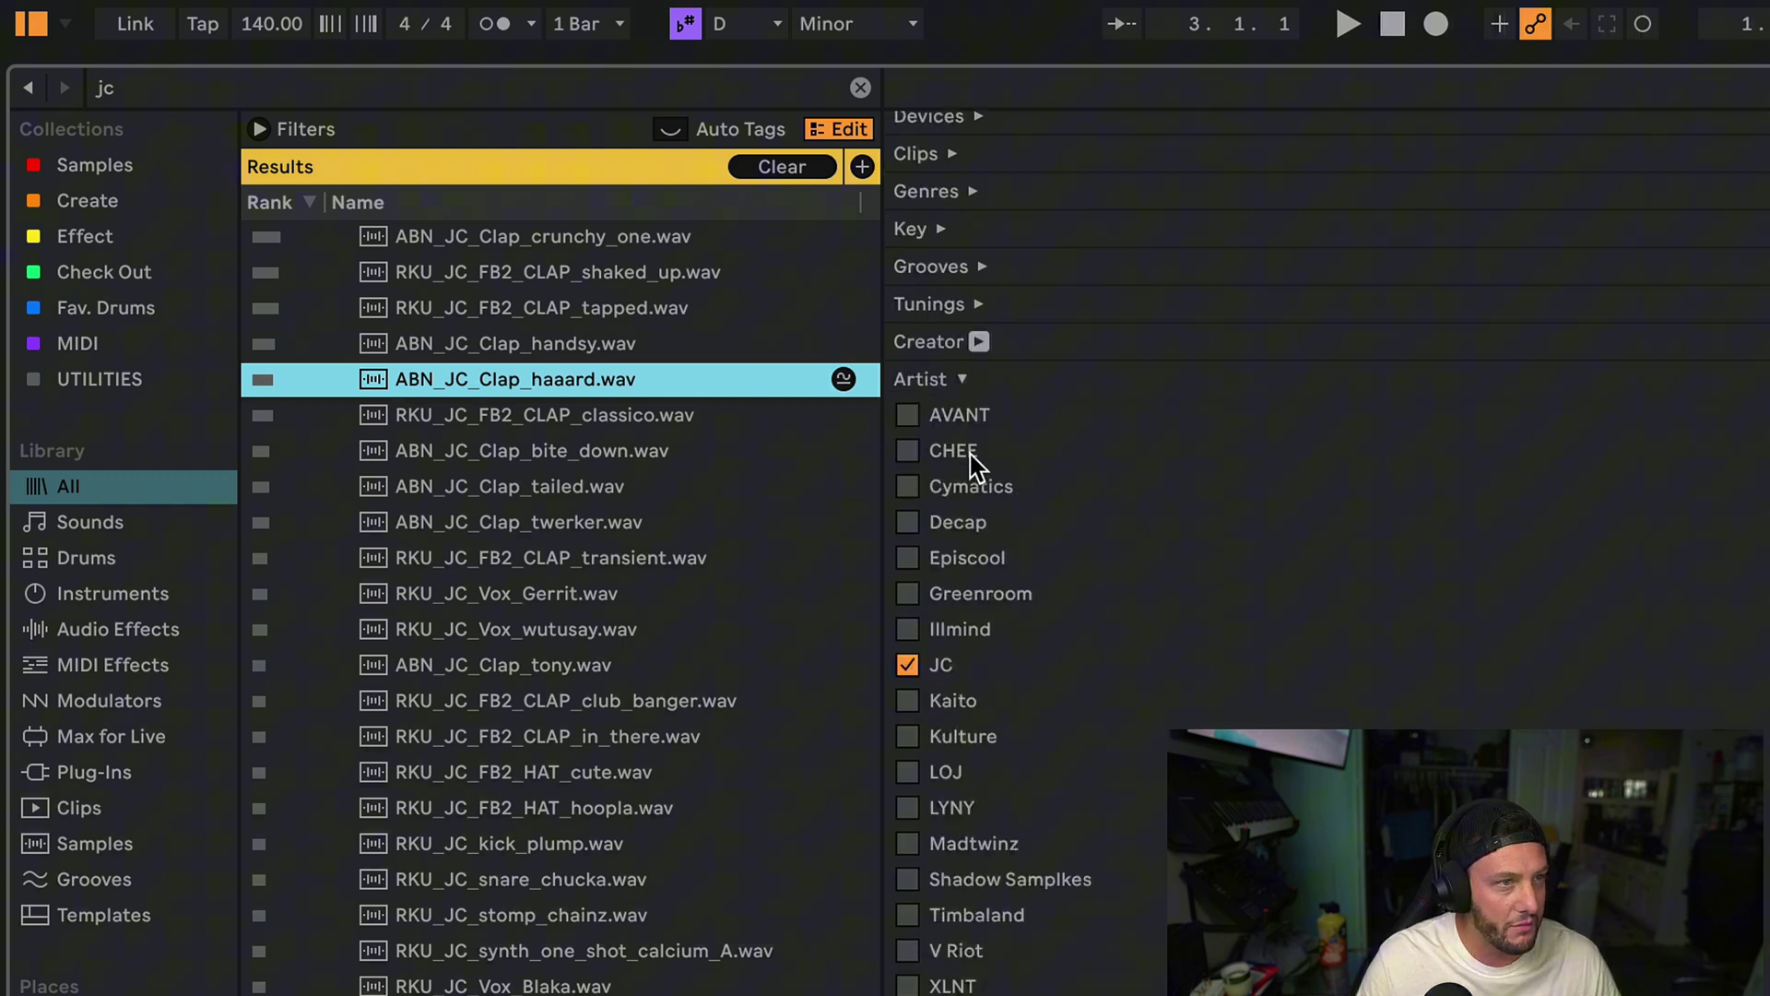
pyautogui.scroll(3, 1036, 647)
pyautogui.scroll(5, 1036, 650)
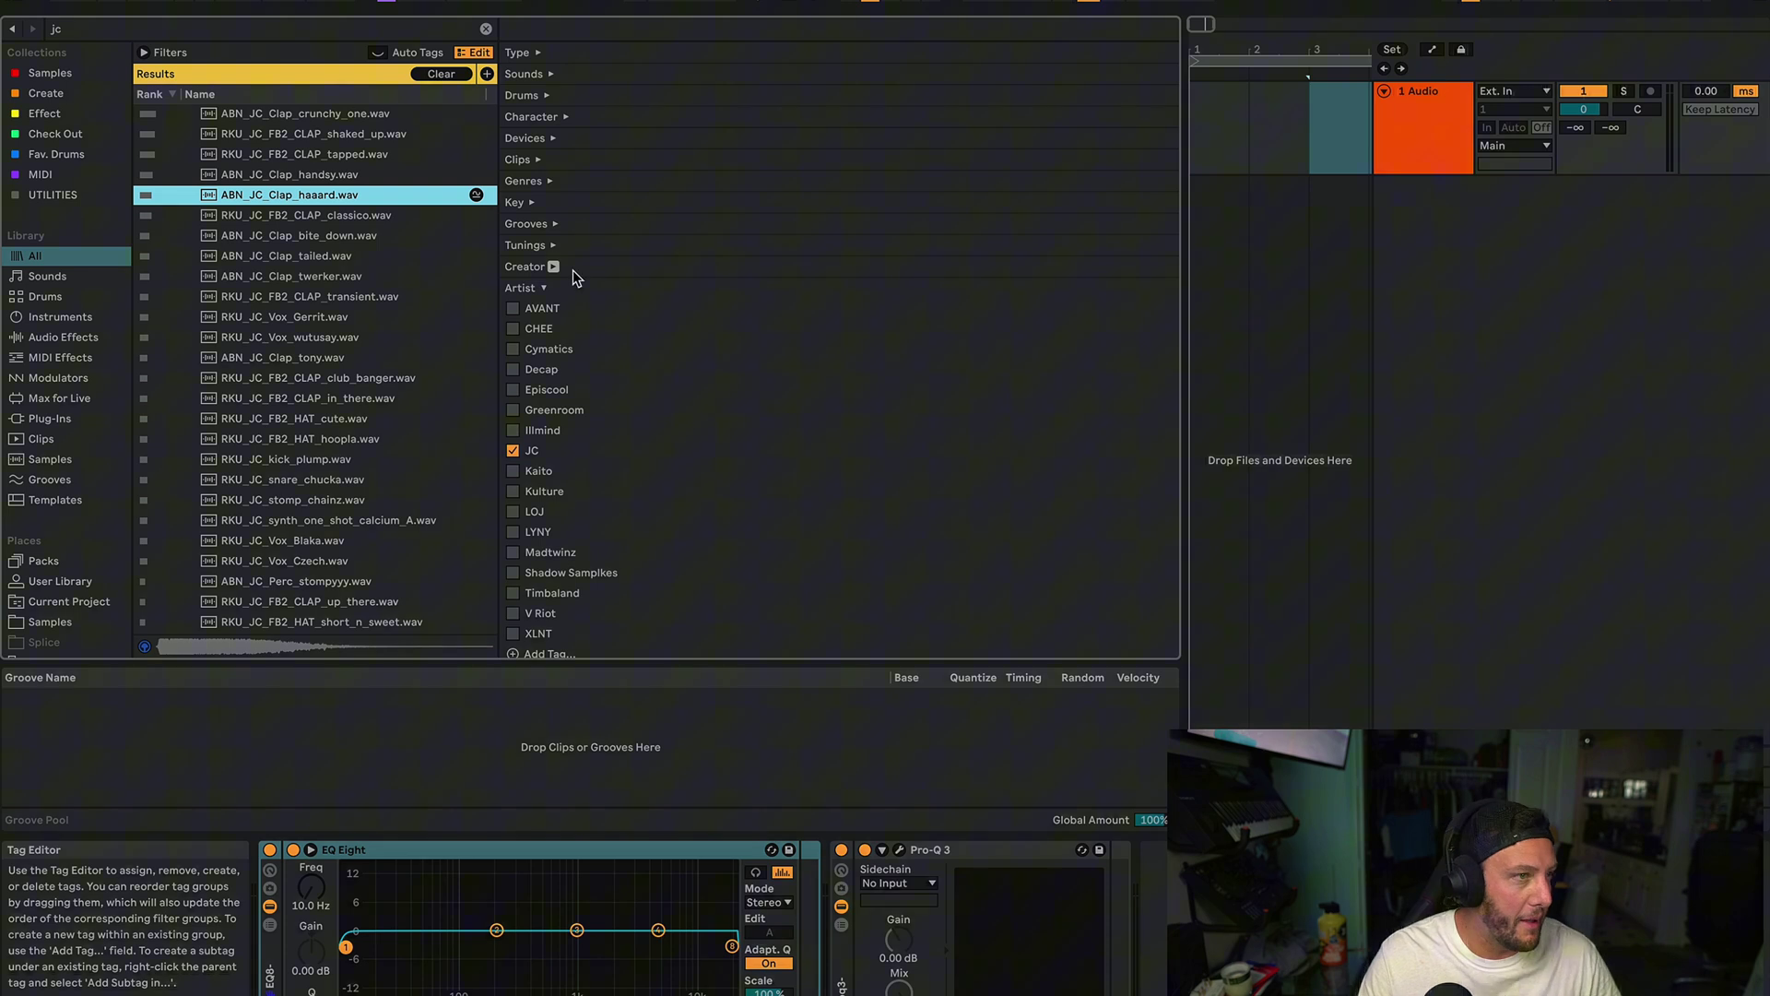
# Clear the jc search, hide the tag editor, filter by the #JC Artist tag, then remove it.
pyautogui.click(486, 30)
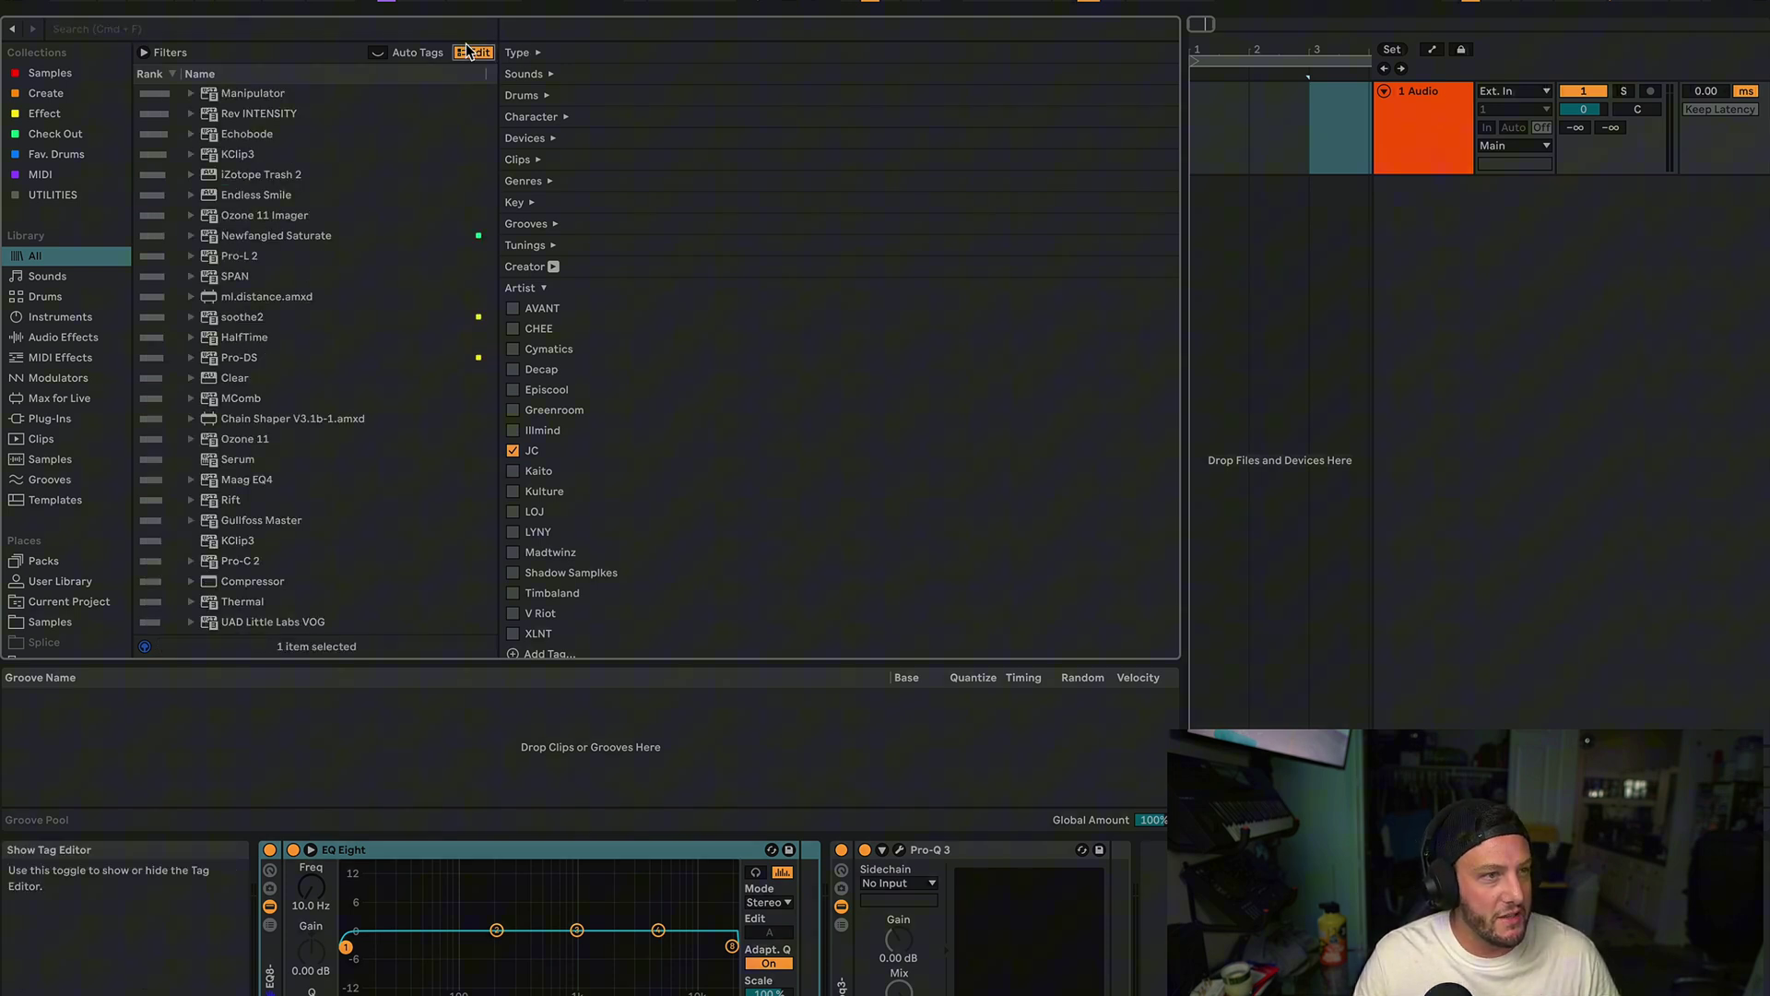
pyautogui.click(474, 53)
pyautogui.click(365, 32)
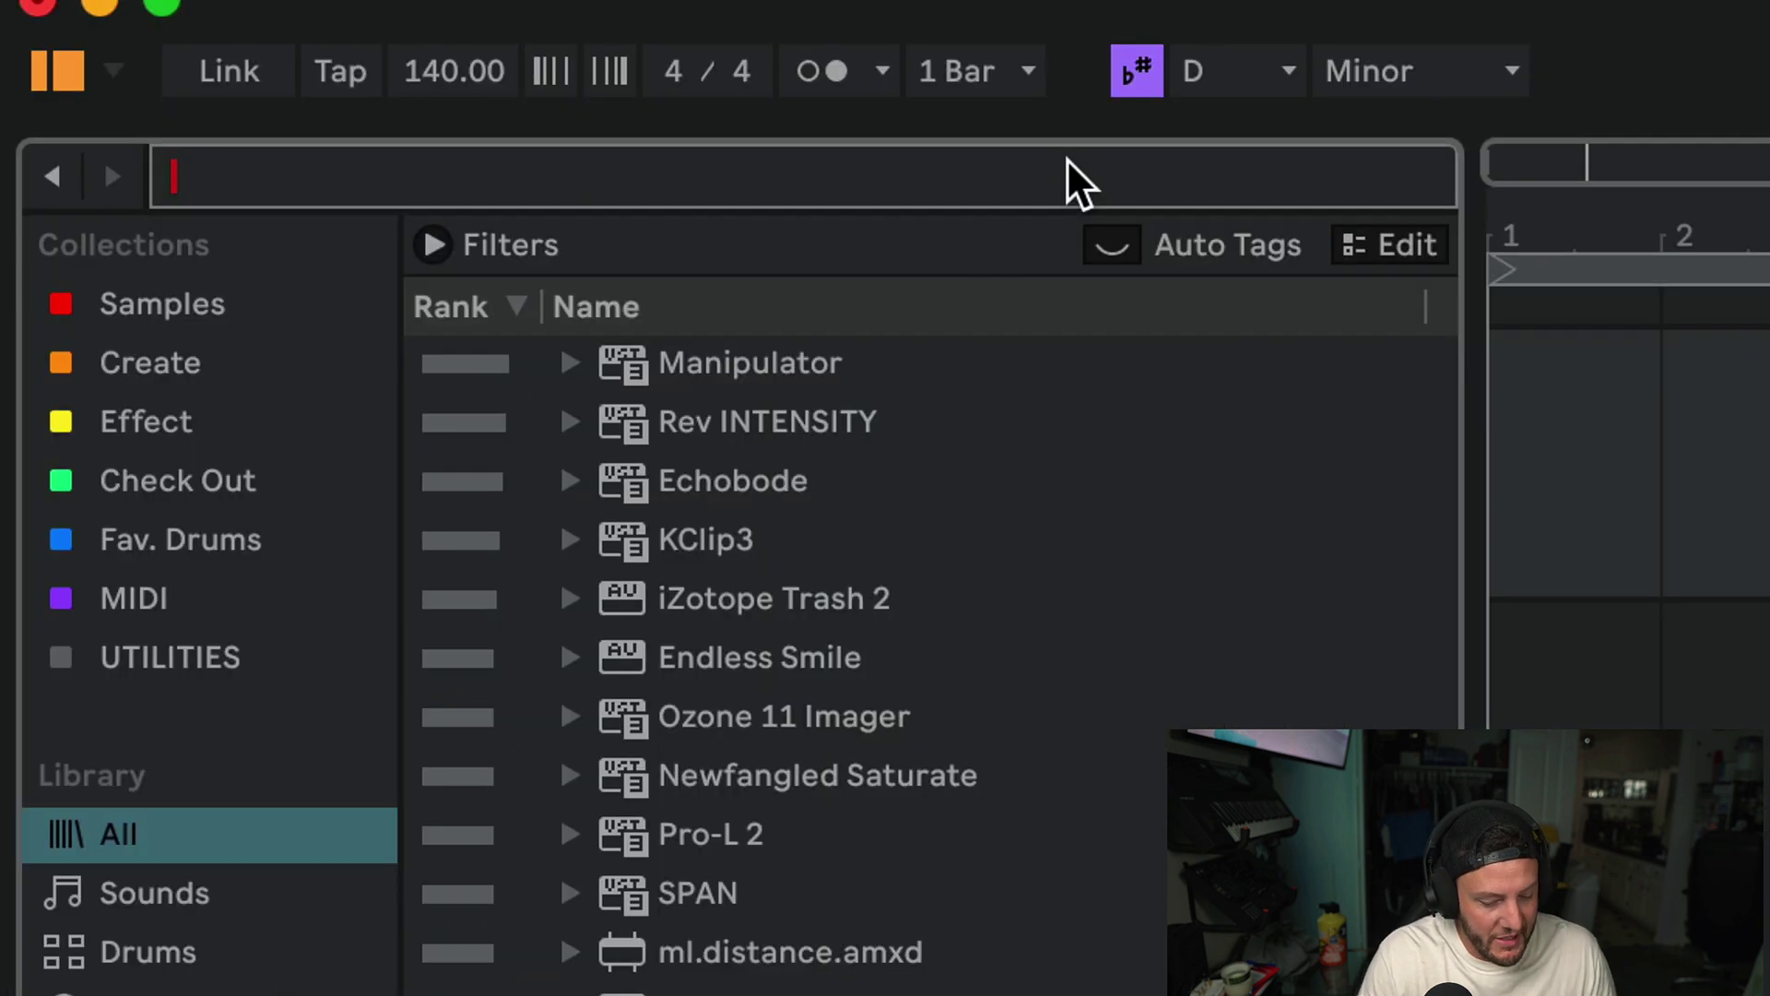
pyautogui.write('#J')
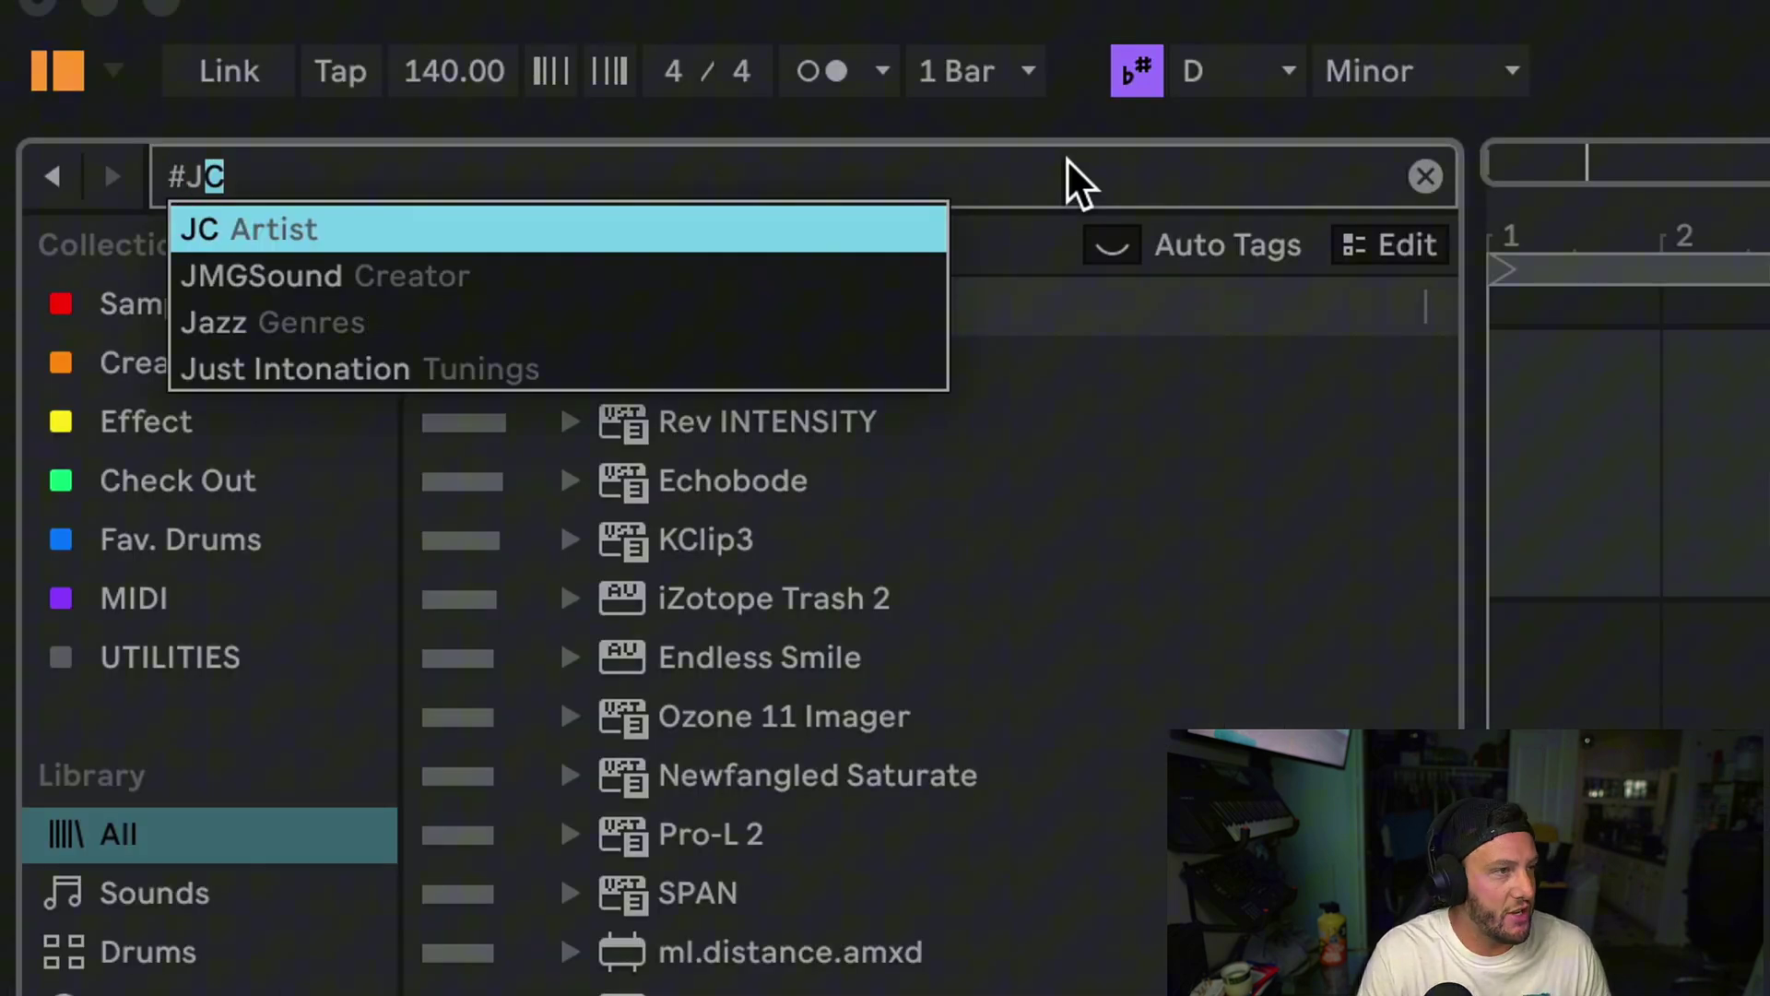
pyautogui.write('C')
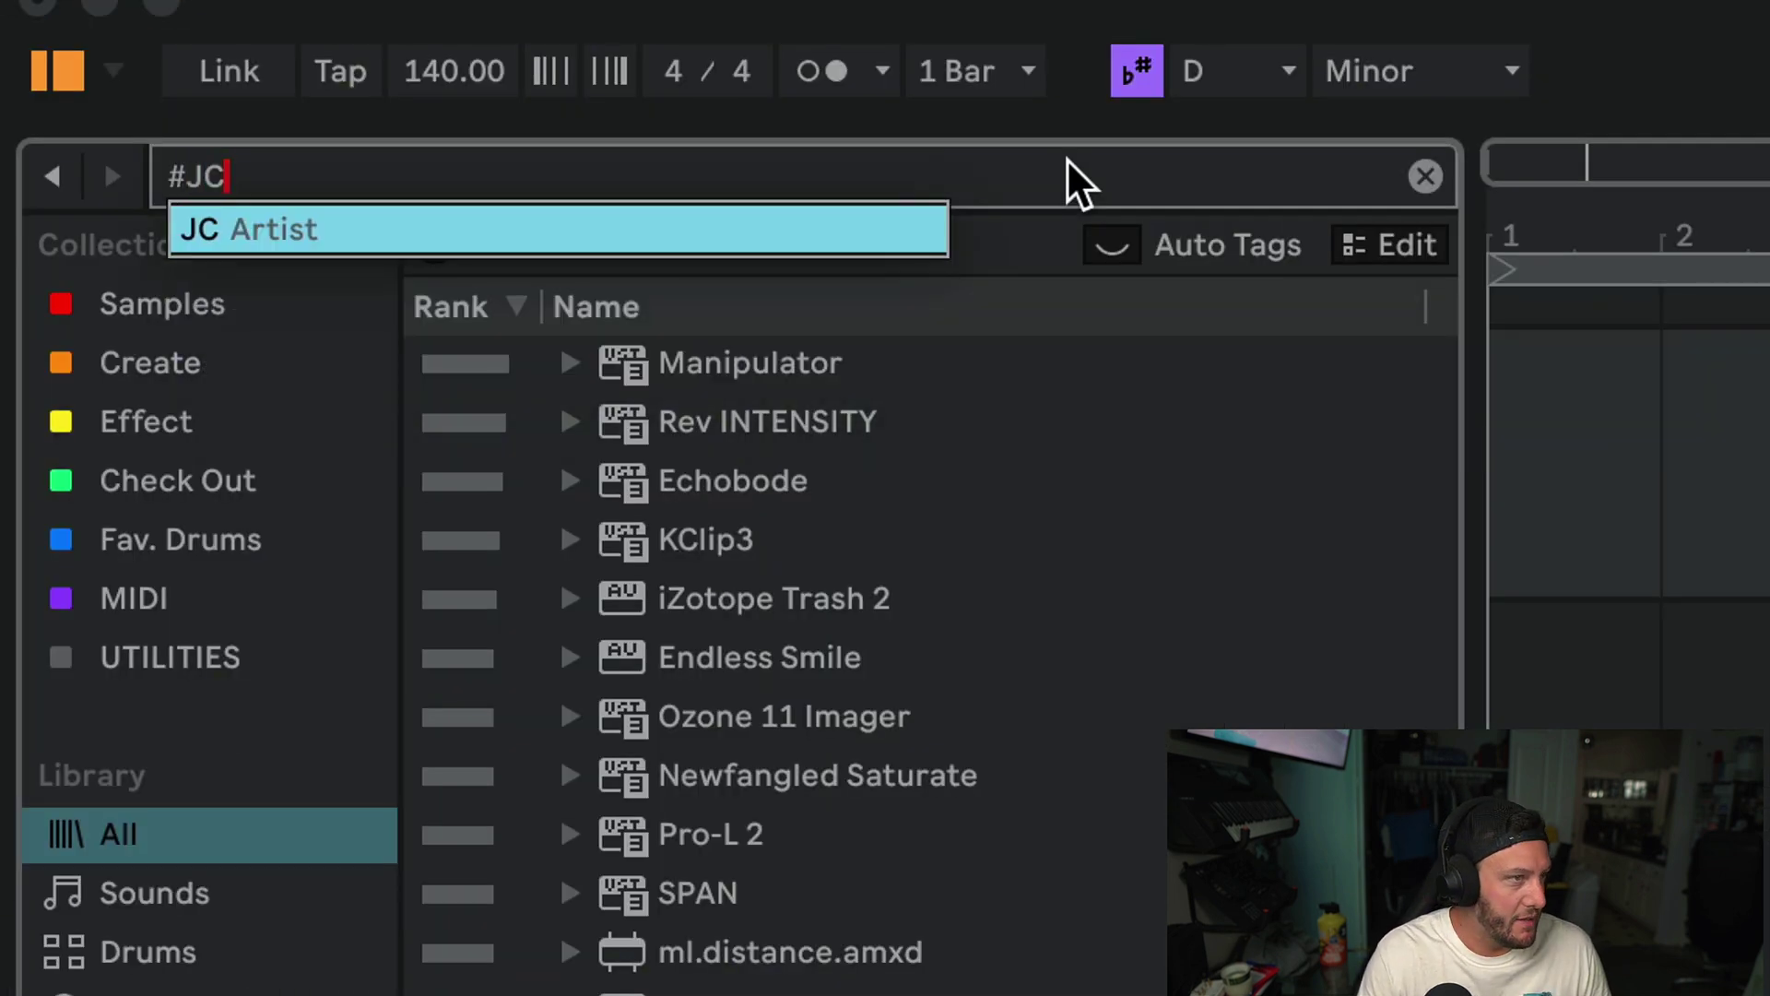
pyautogui.click(408, 242)
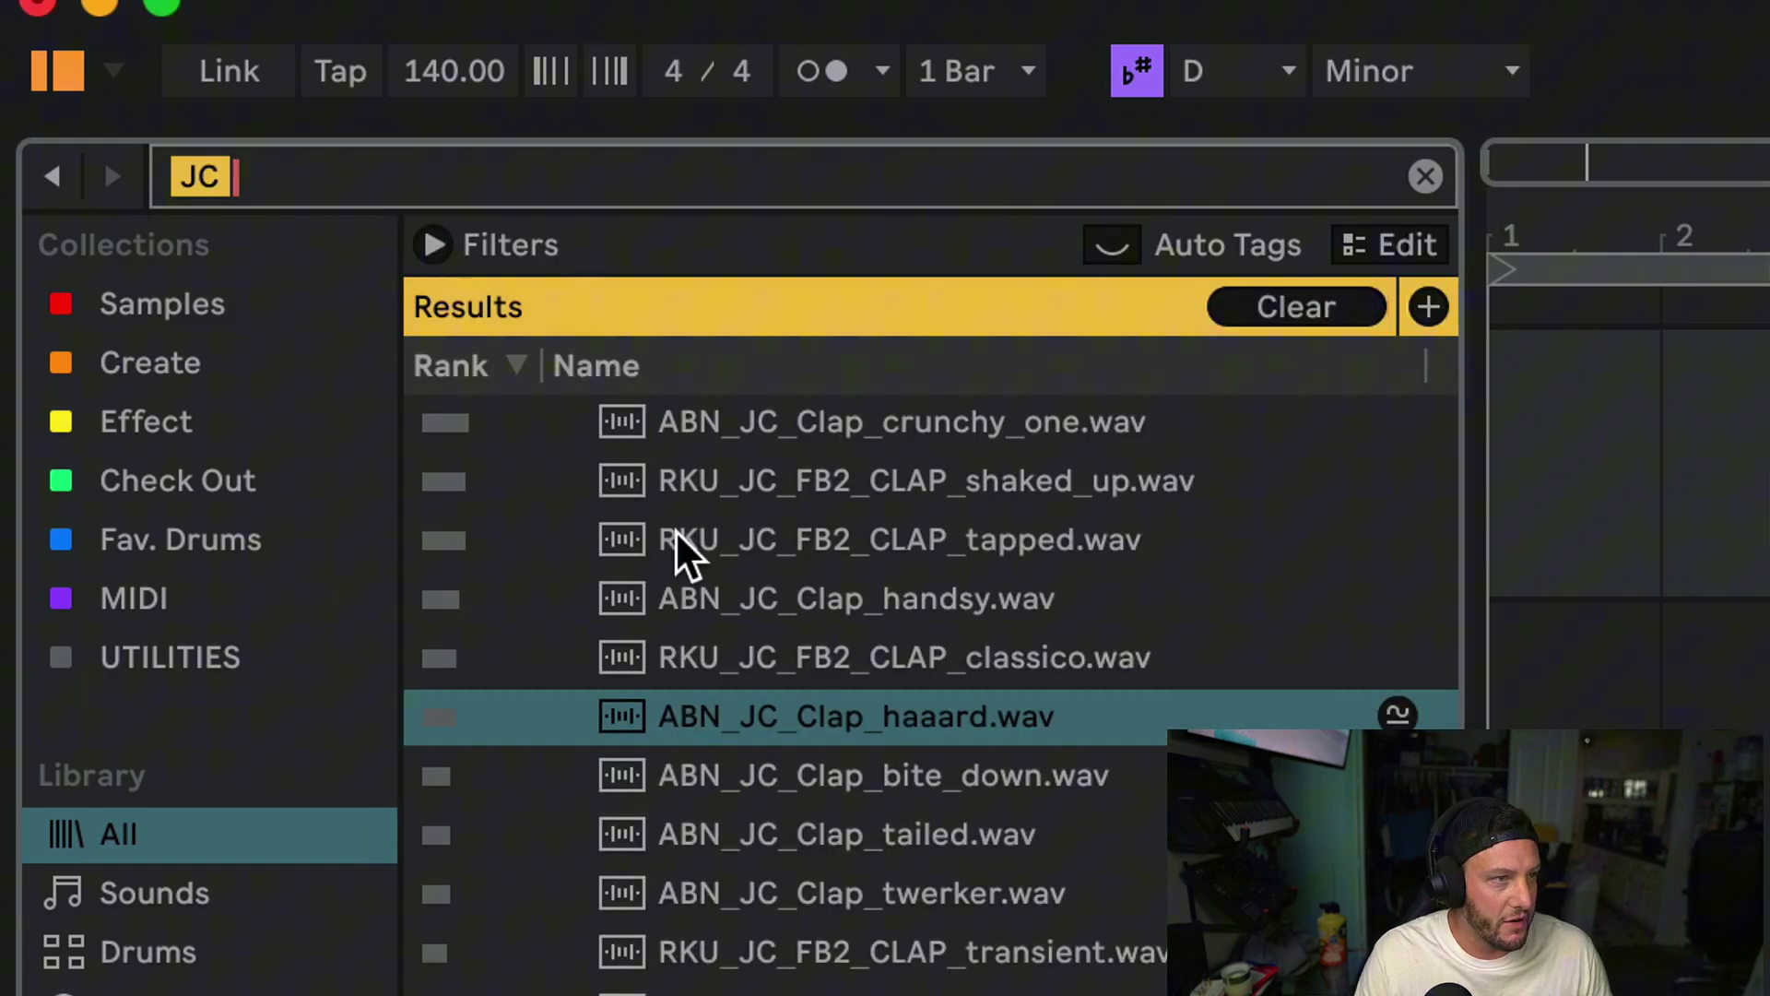
pyautogui.scroll(-20, 676, 530)
pyautogui.scroll(20, 677, 530)
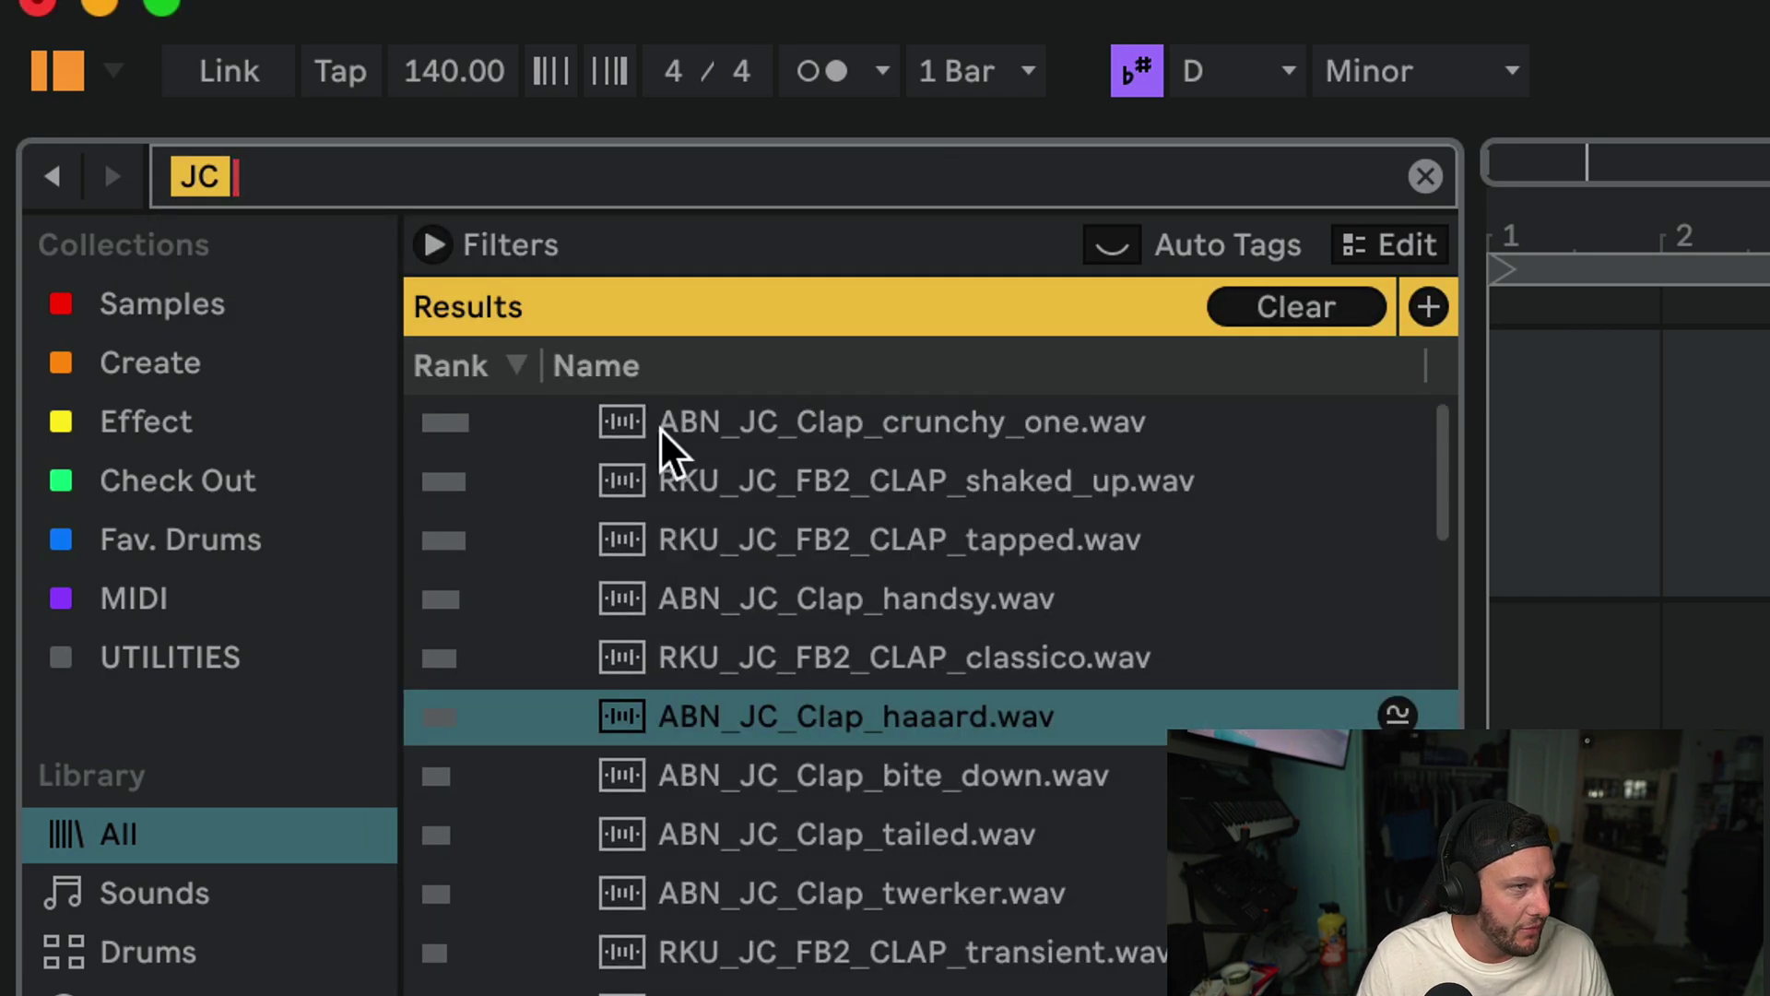
pyautogui.press('BackSpace')
# Filter by the Snare ELEMENTS tag, browse the results, then remove the tag.
pyautogui.write('#')
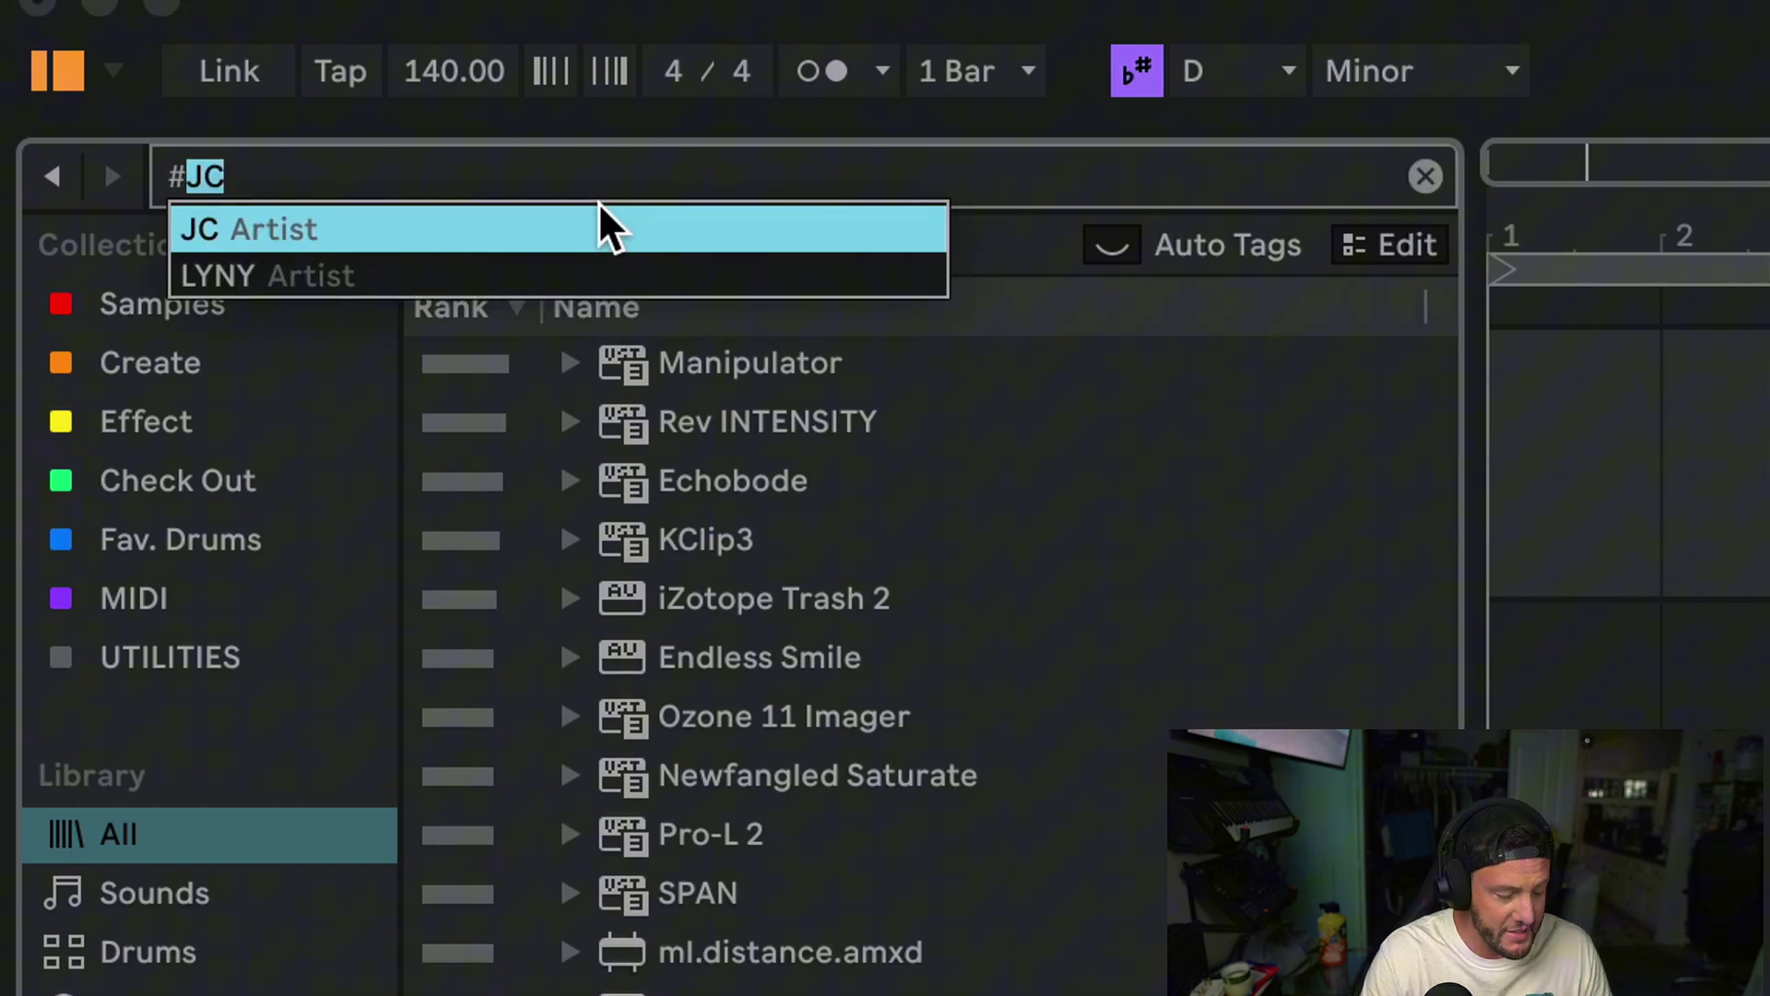
pyautogui.write('Snare')
pyautogui.click(592, 210)
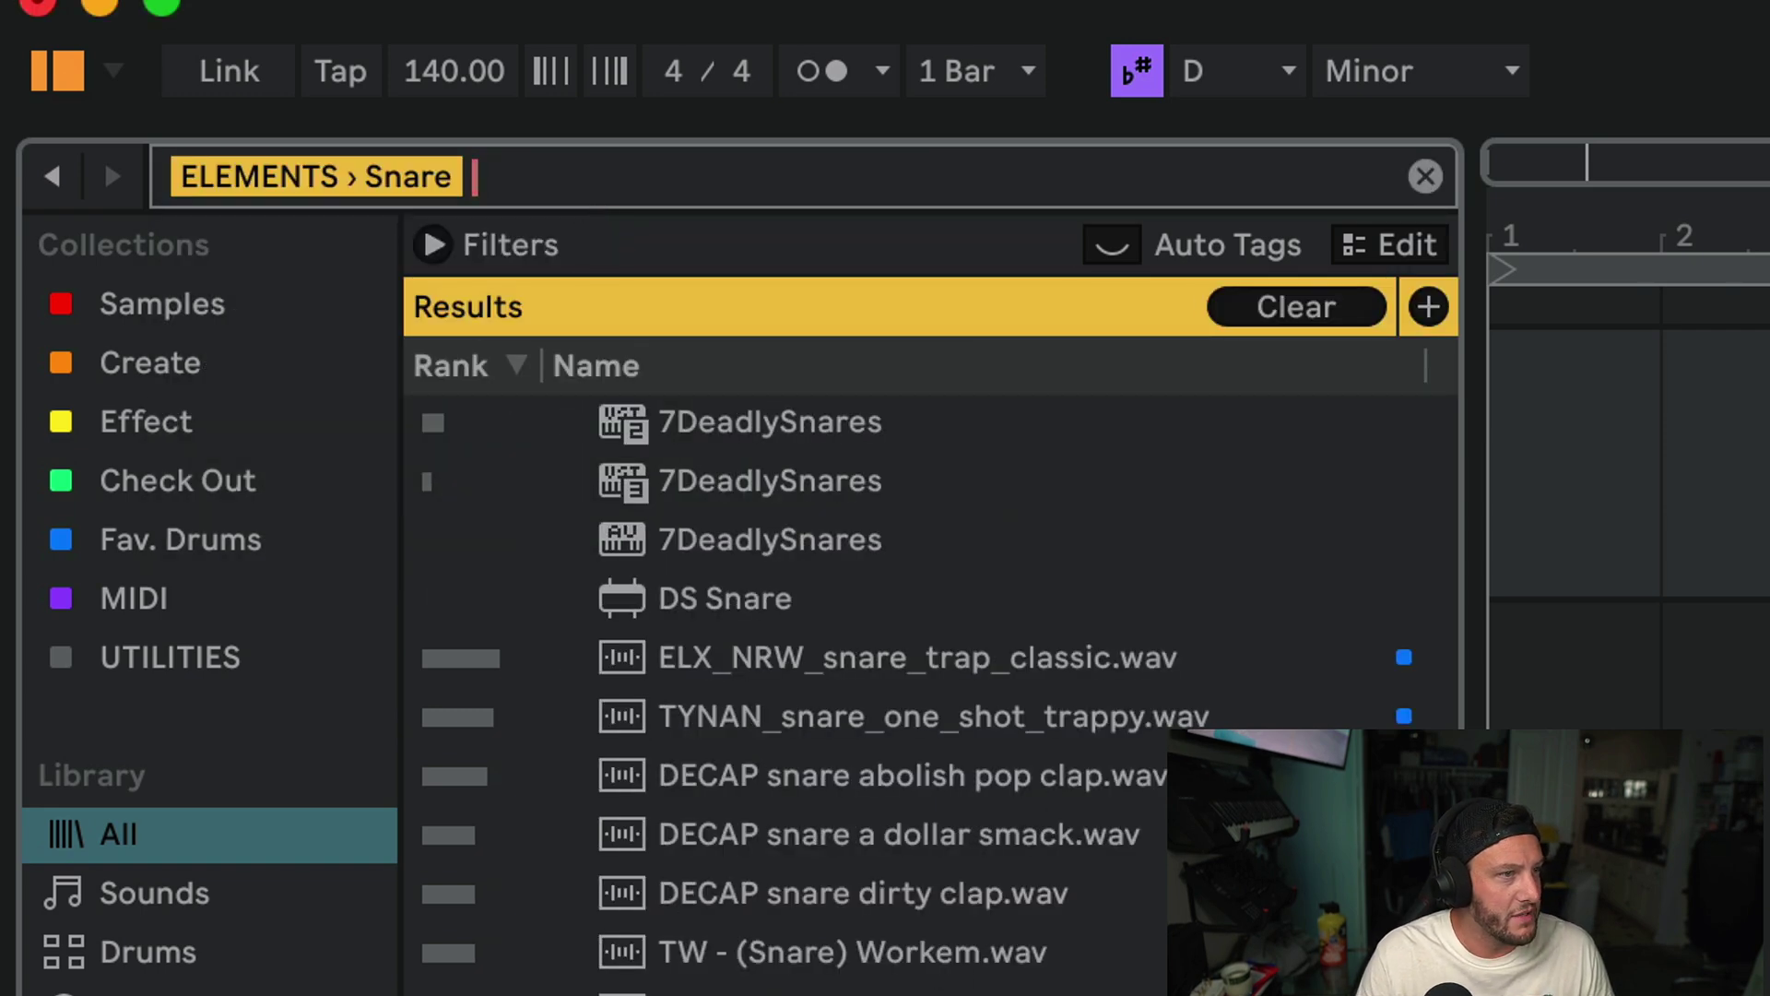
pyautogui.scroll(-20, 950, 466)
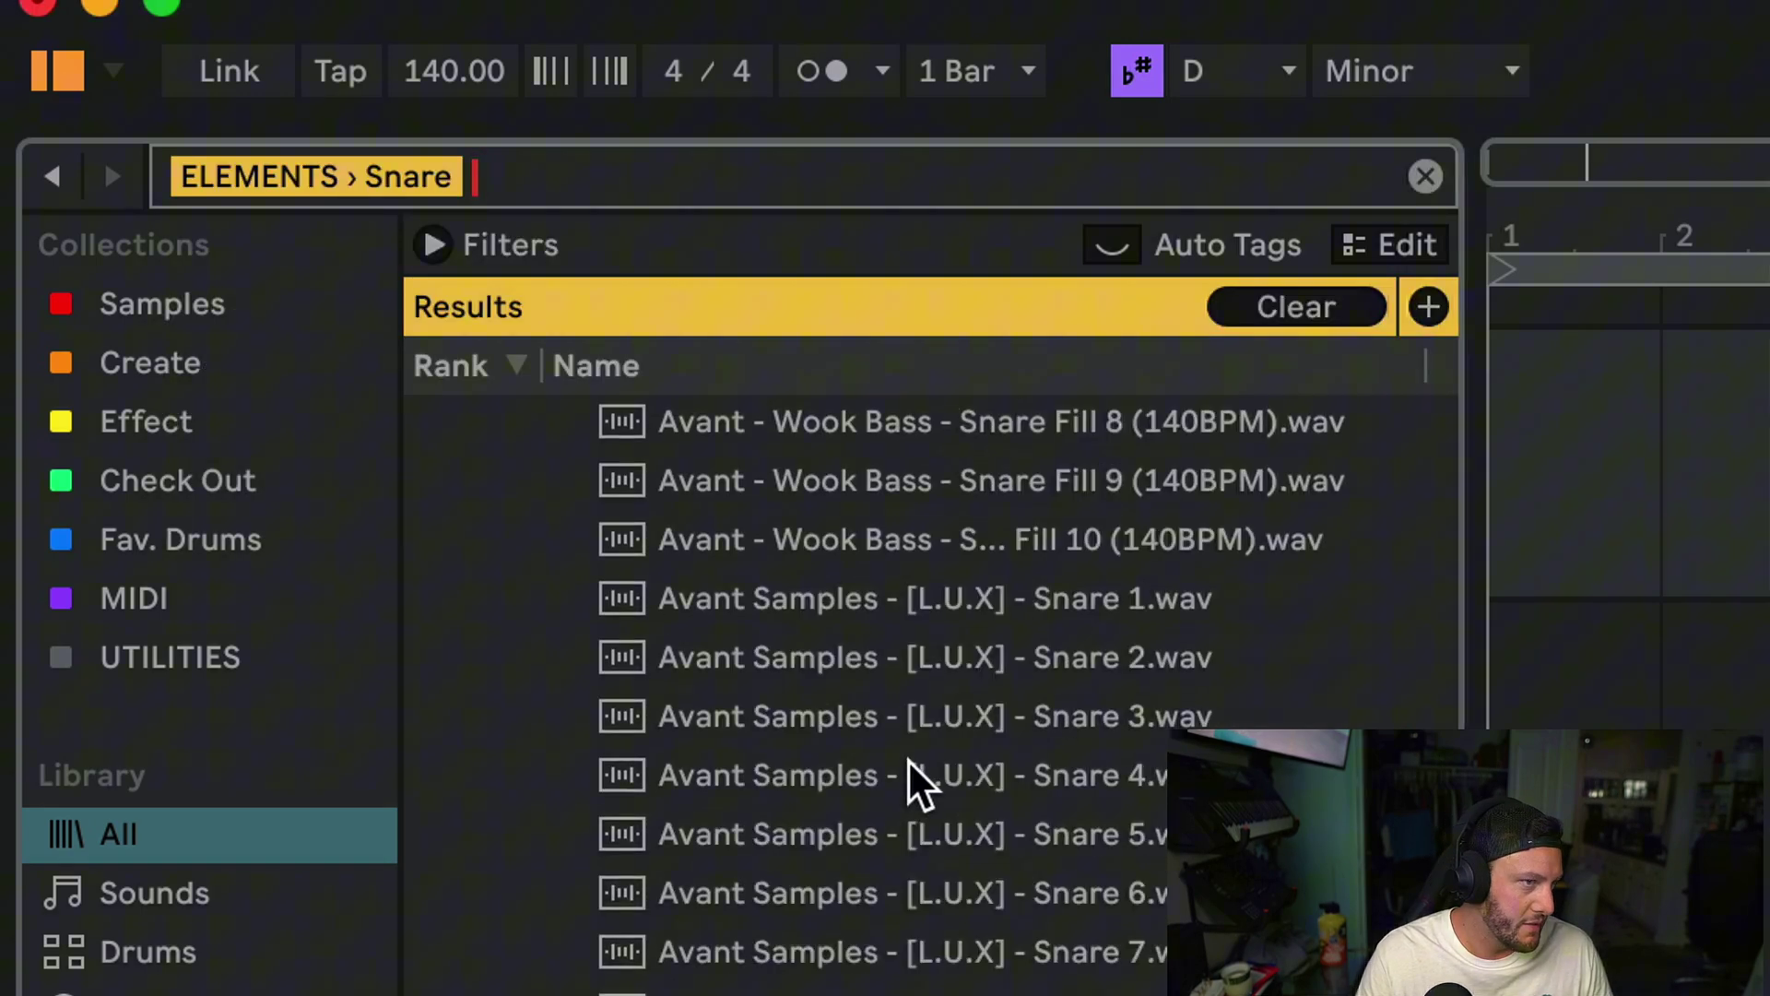
pyautogui.scroll(-10, 907, 759)
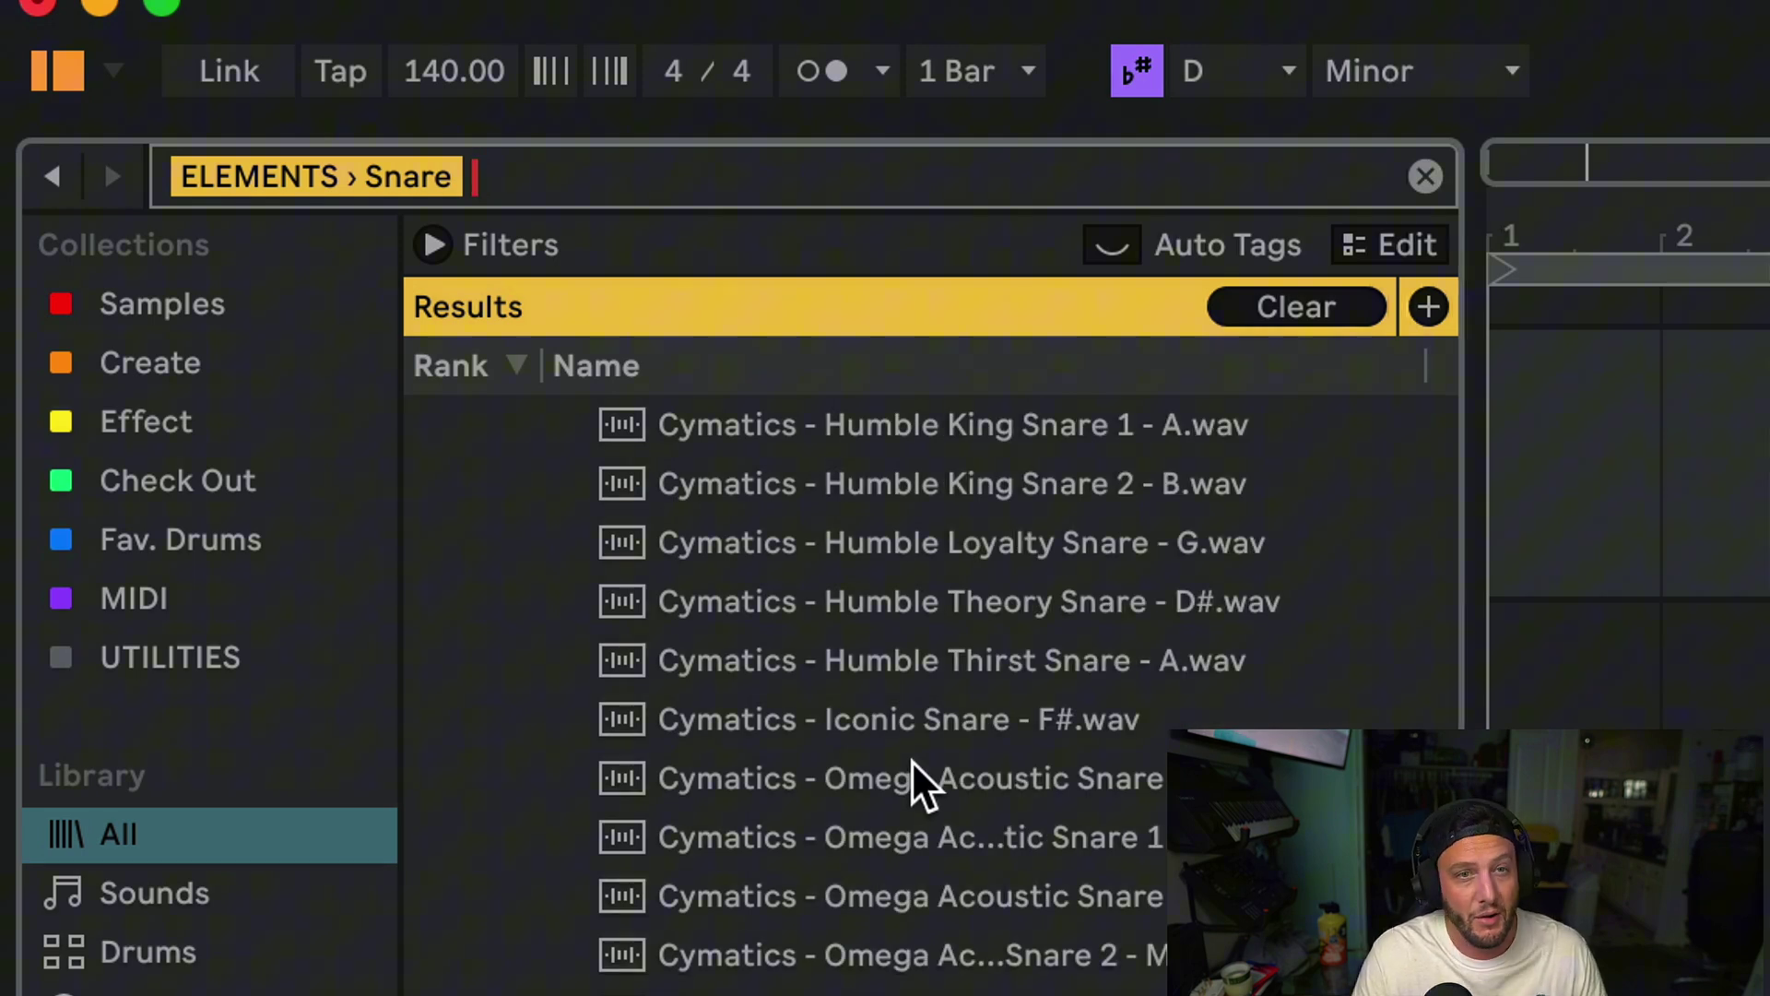
pyautogui.press('BackSpace')
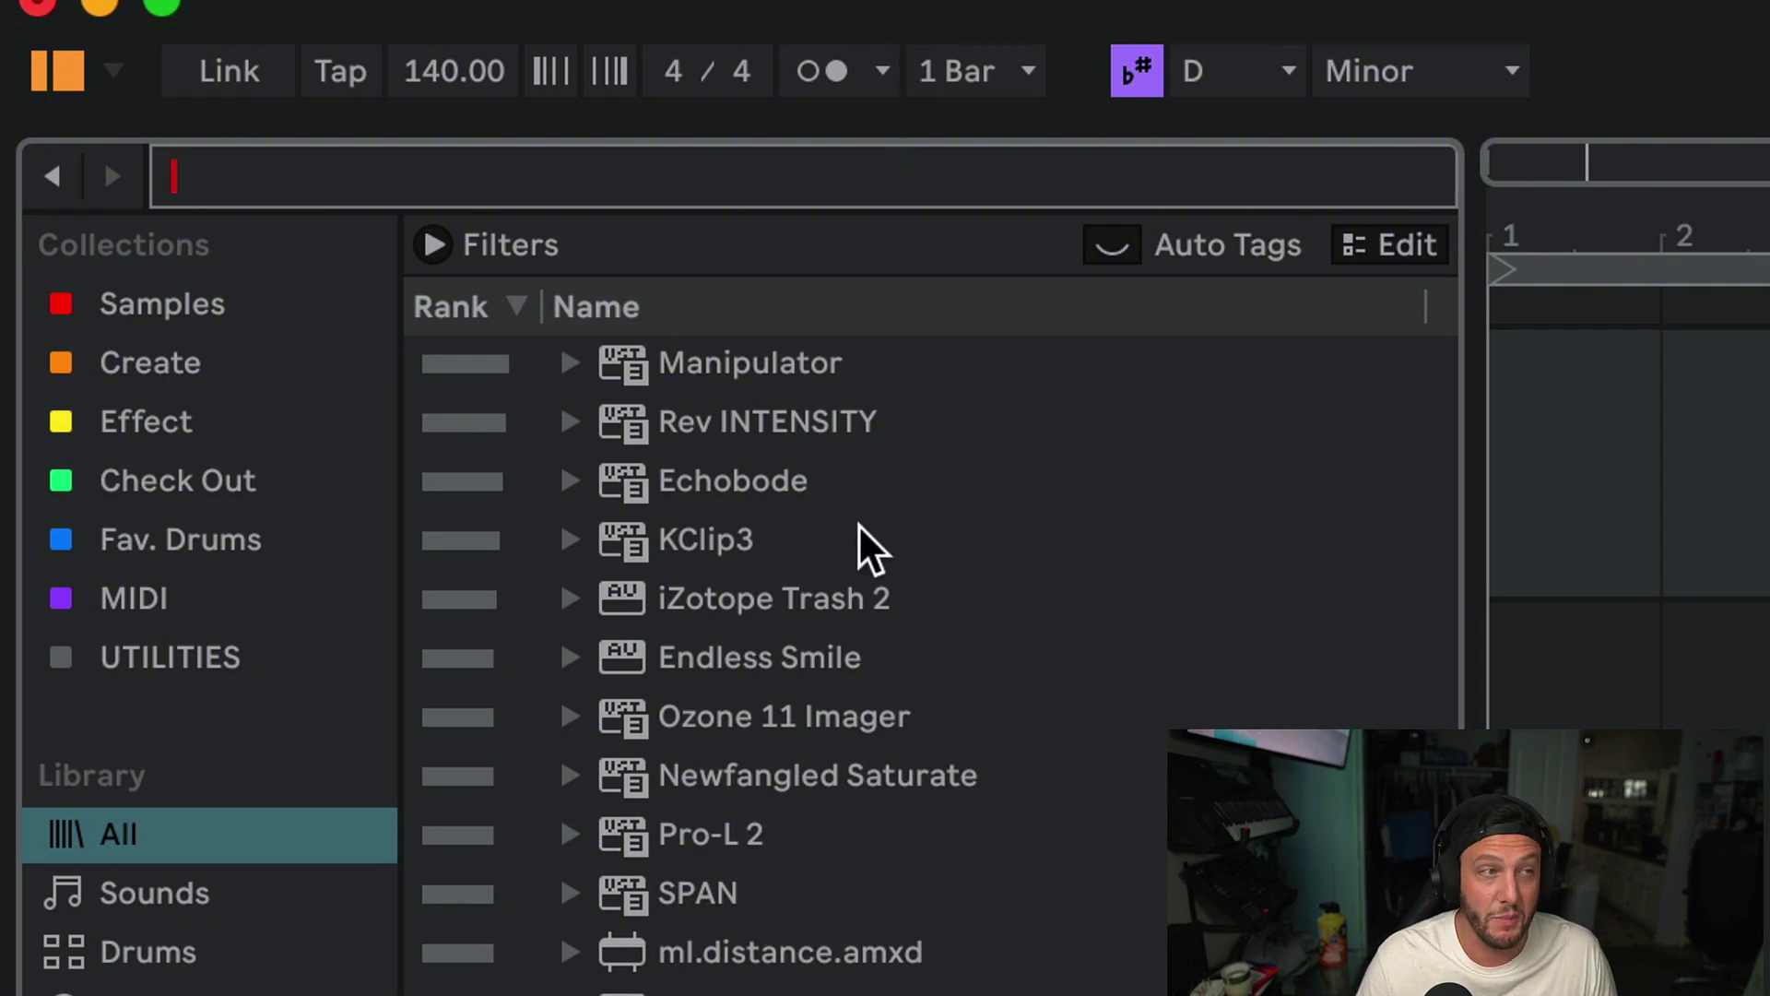
# Search the browser for 'ABN' and select all the results.
pyautogui.write('ANB')
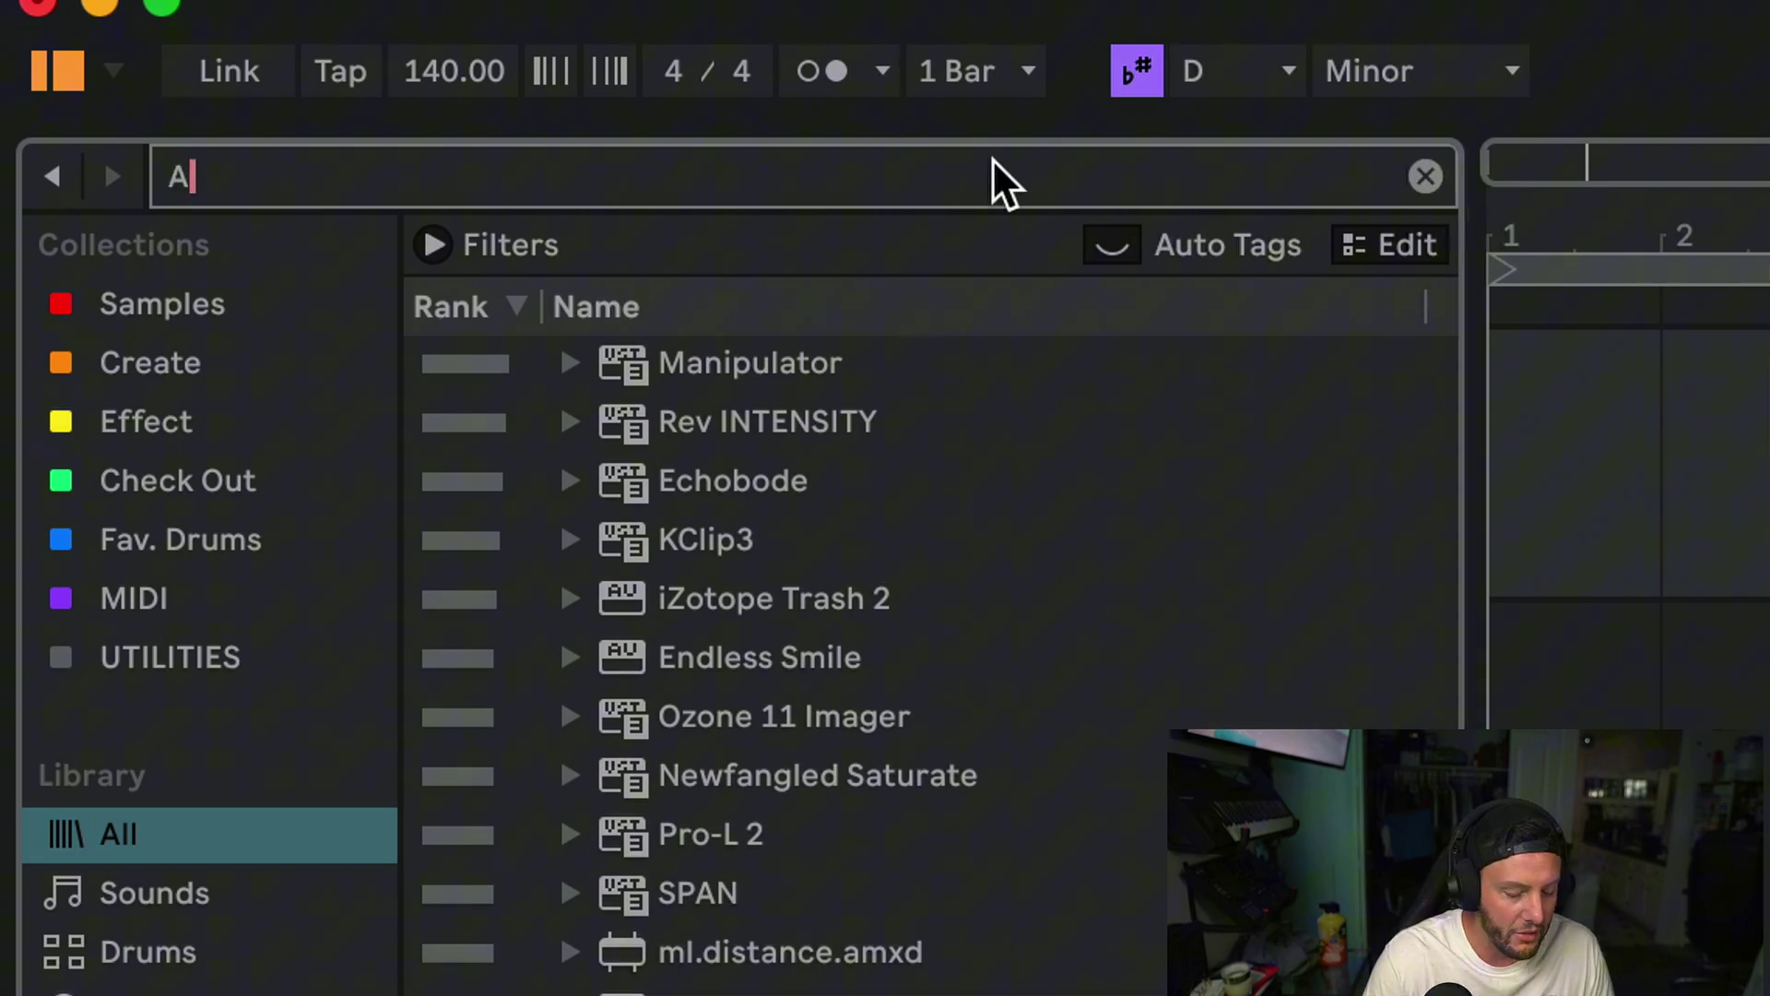
pyautogui.press('BackSpace')
pyautogui.press('BackSpace')
pyautogui.write('BN')
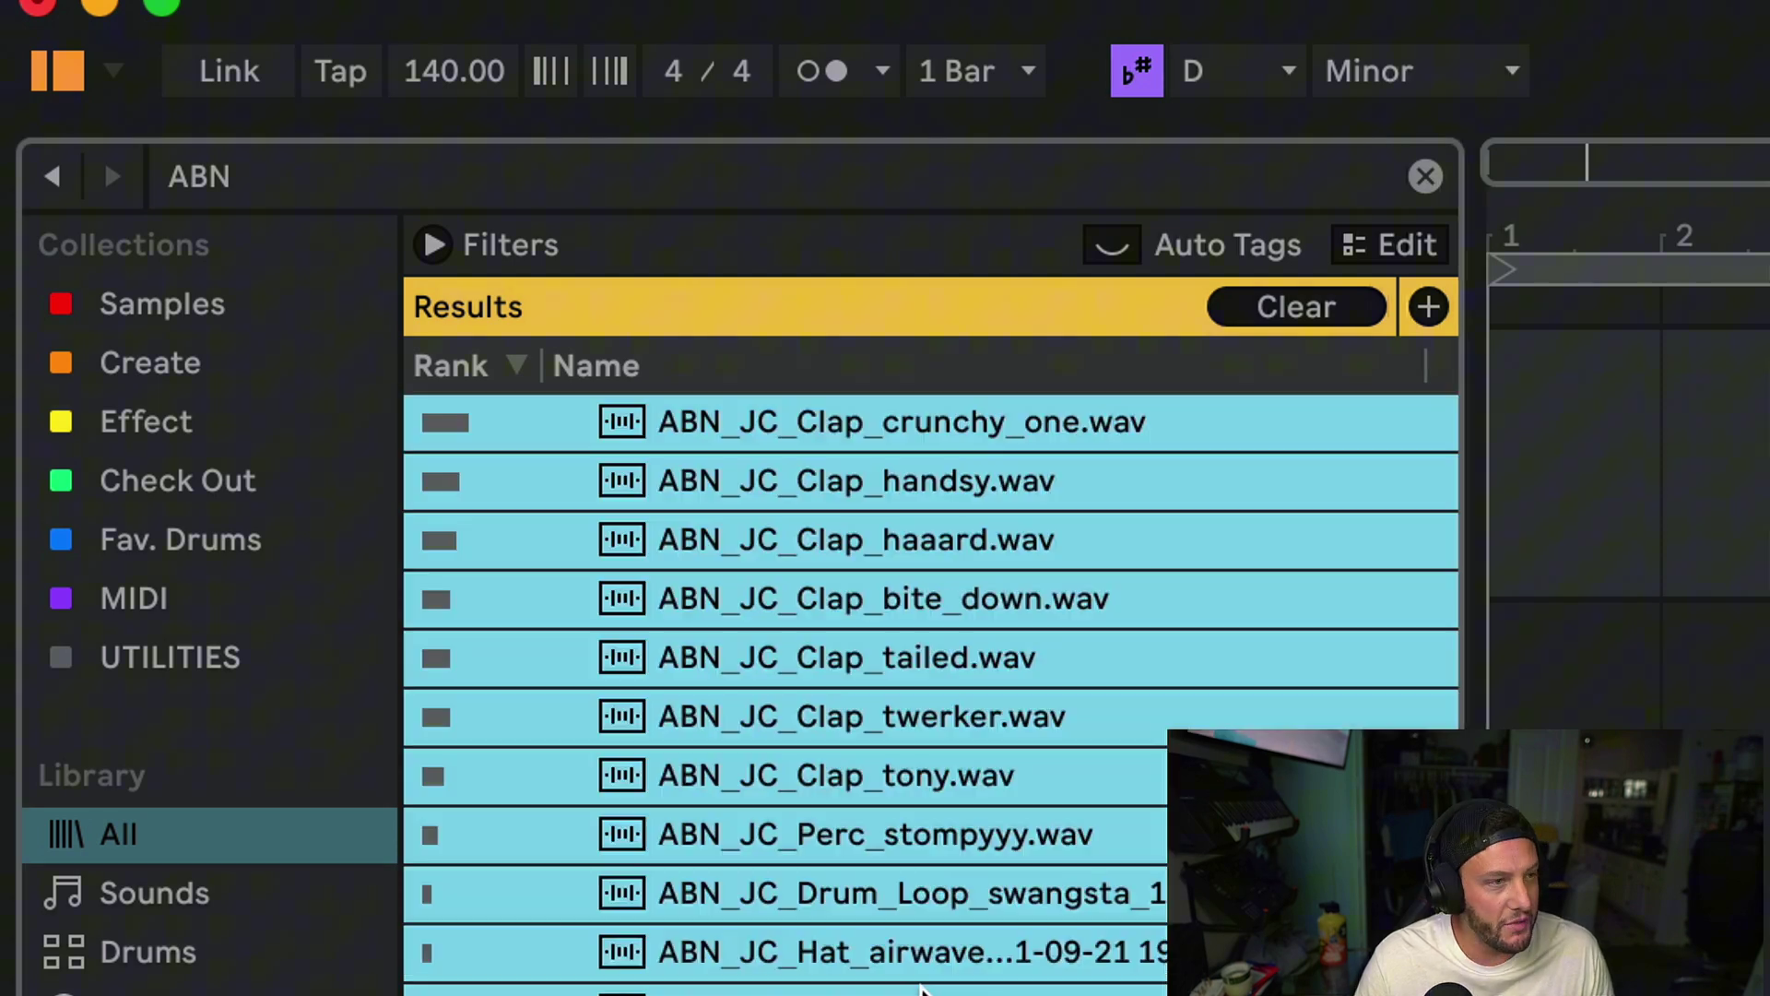
pyautogui.press('super+a')
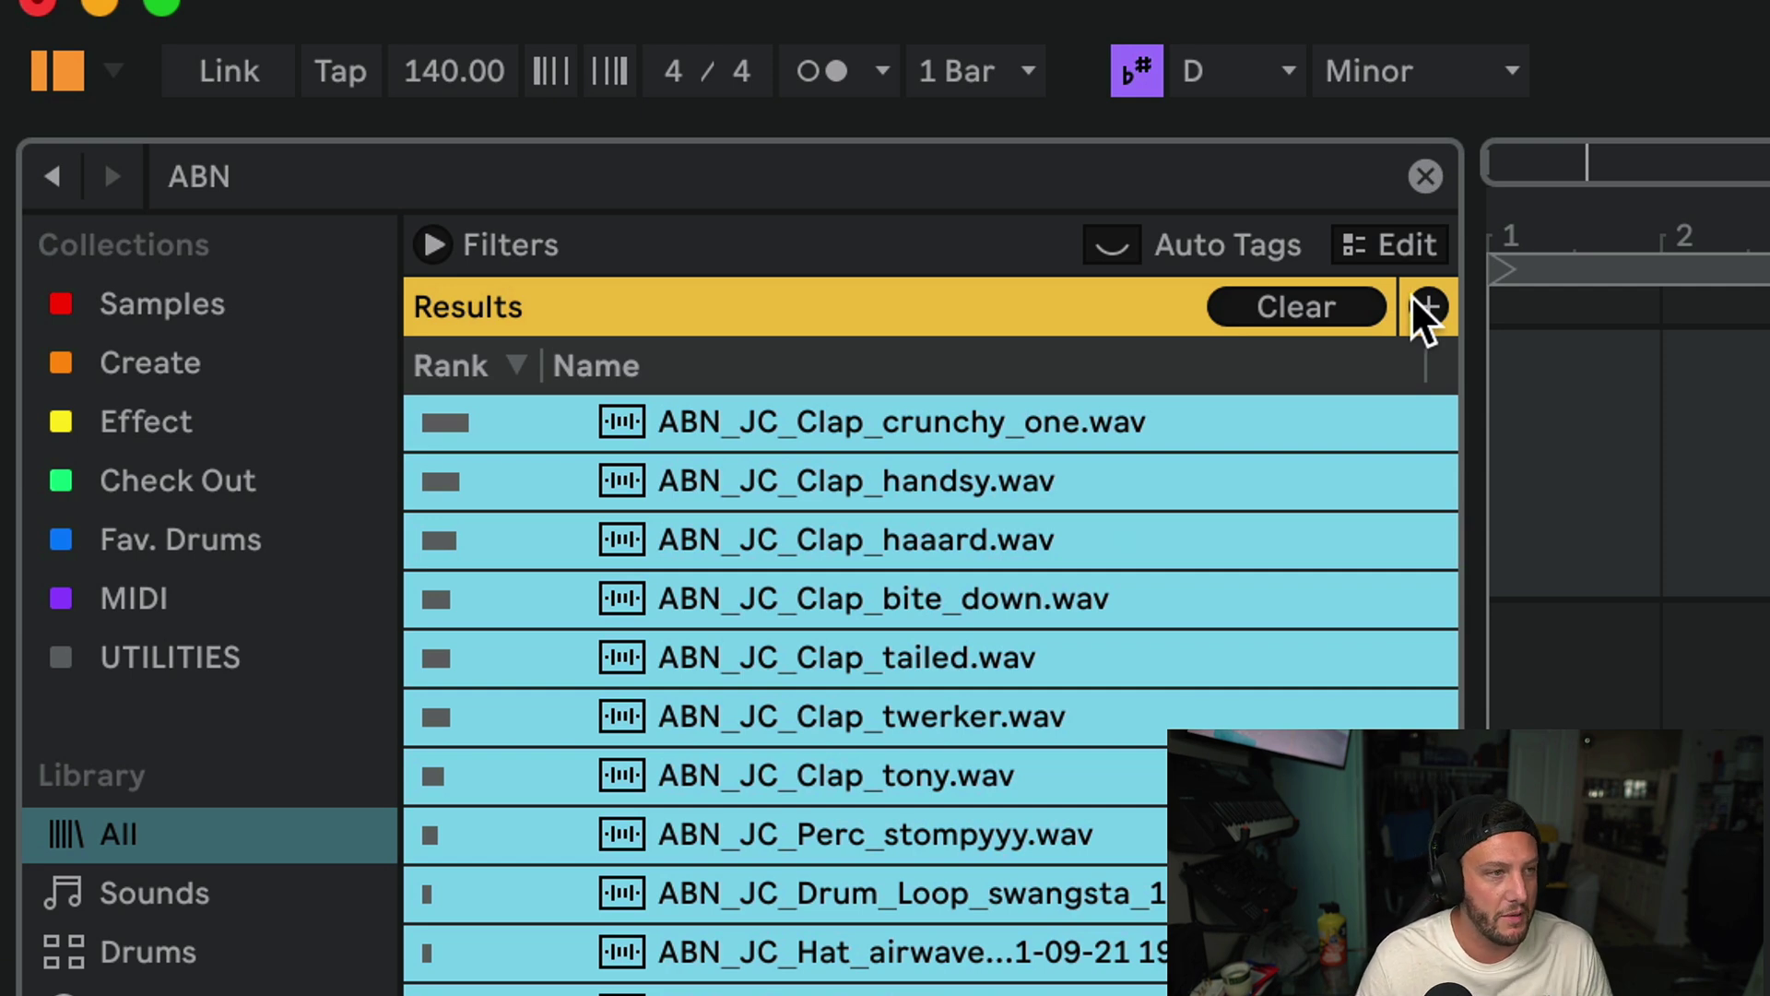
# Change the search to 'jc' and scroll through the clap results.
pyautogui.press('super+f')
pyautogui.write('jc')
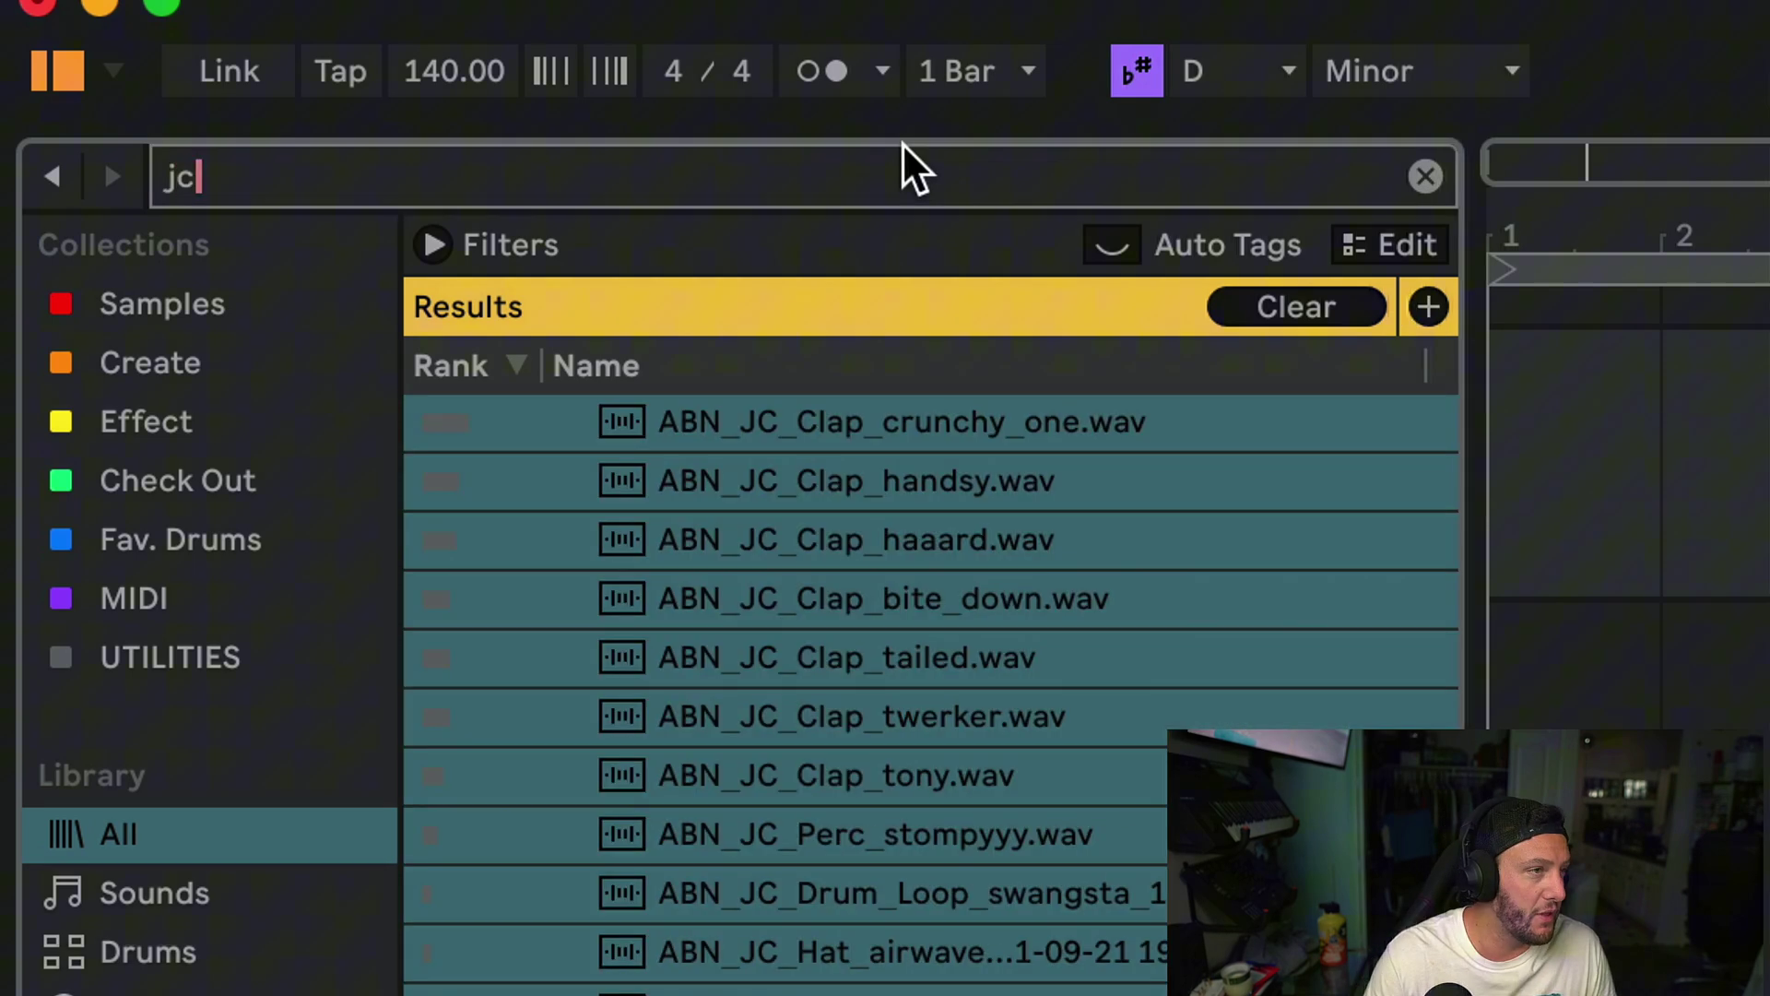
pyautogui.scroll(-10, 909, 485)
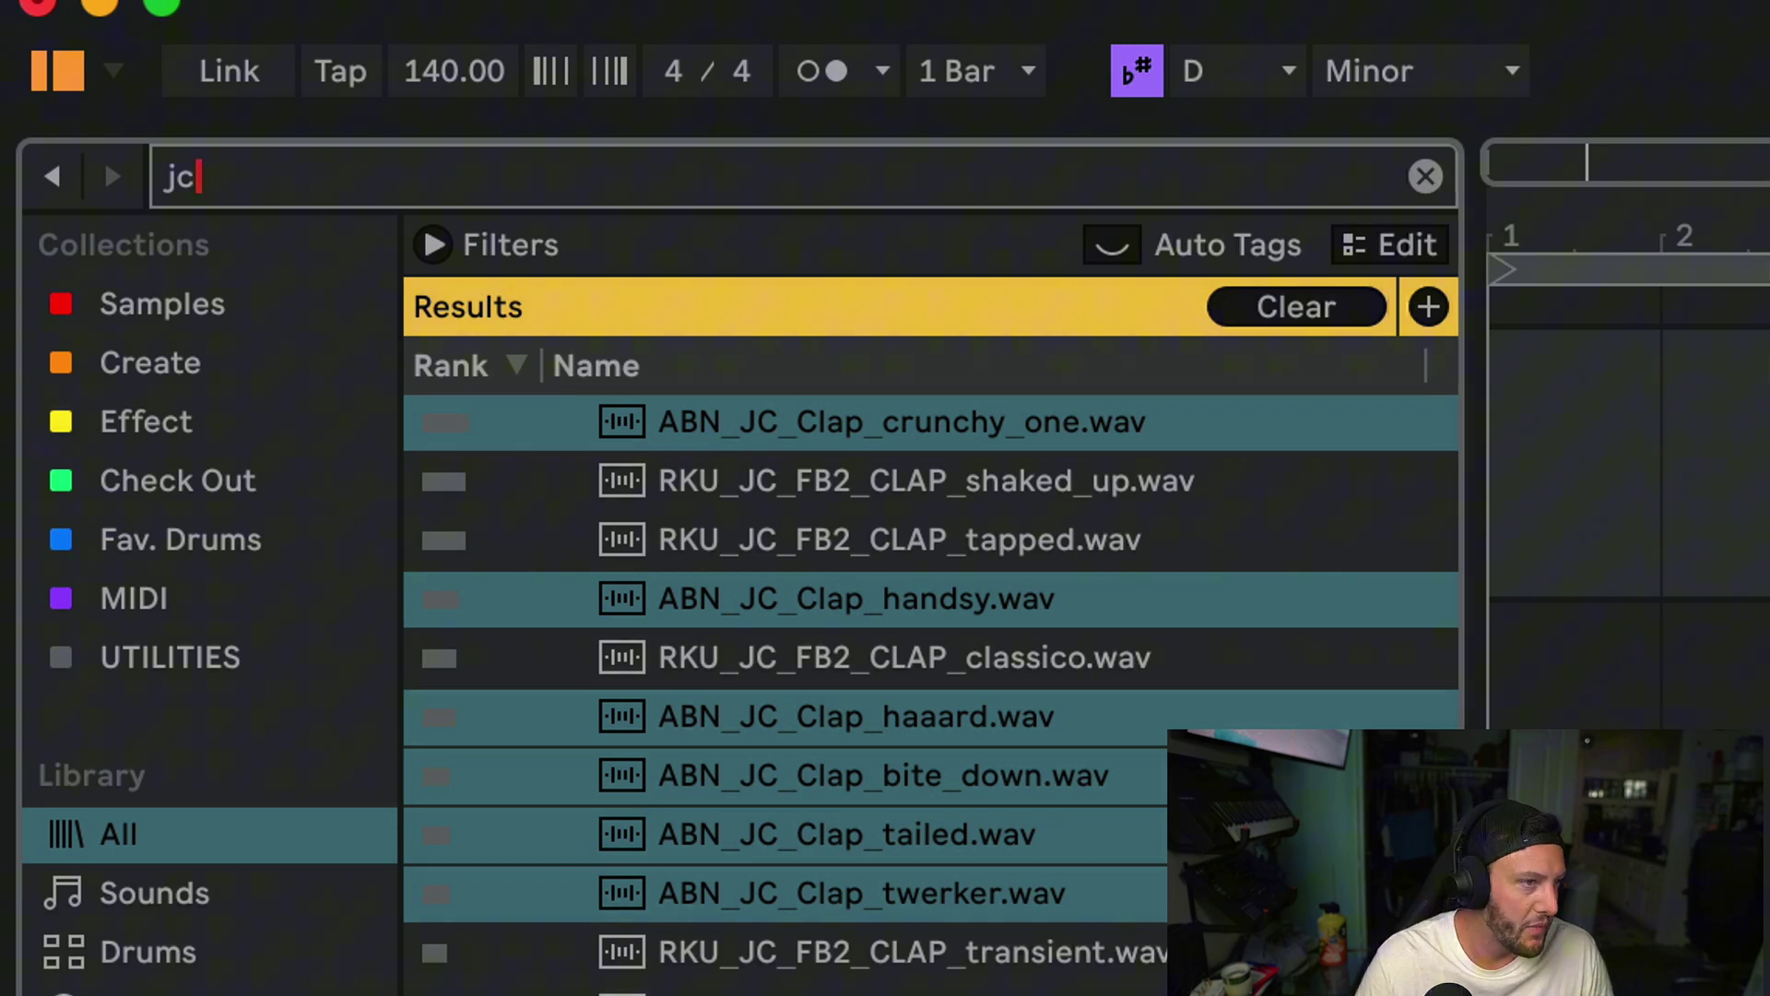
# Clear the jc search and combine the #808 ELEMENTS tag with the LYNY artist tag.
pyautogui.press('super+a')
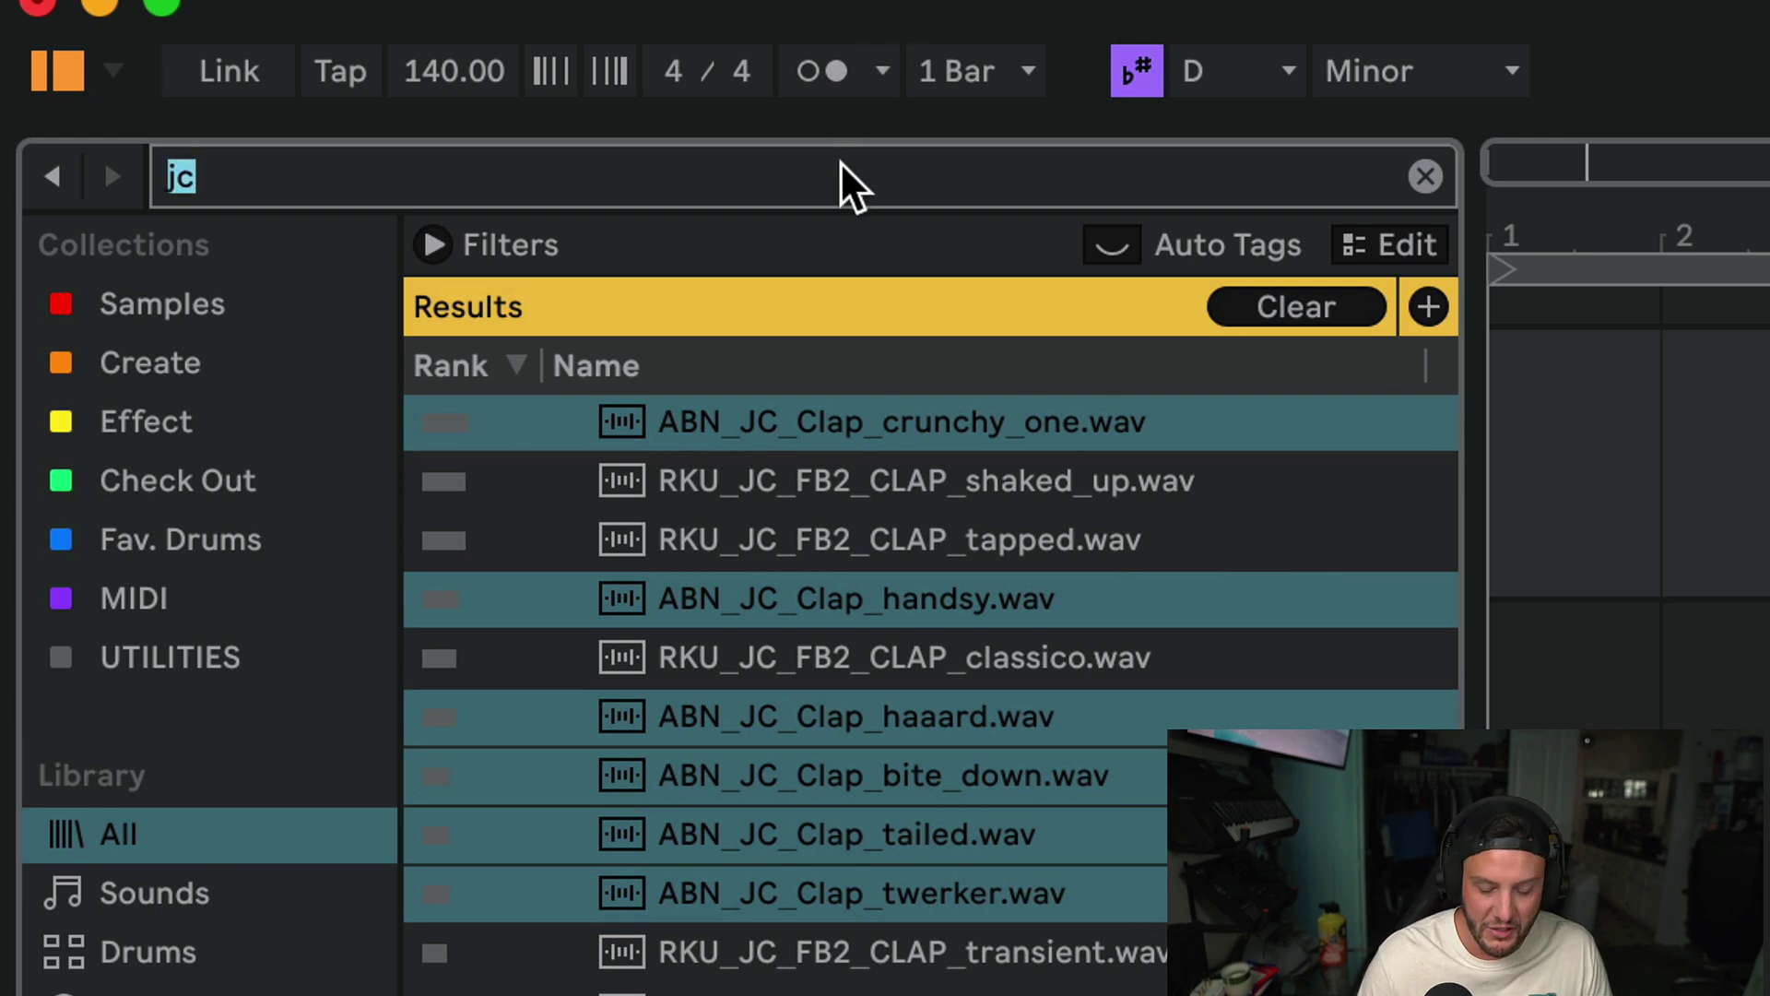
pyautogui.press('BackSpace')
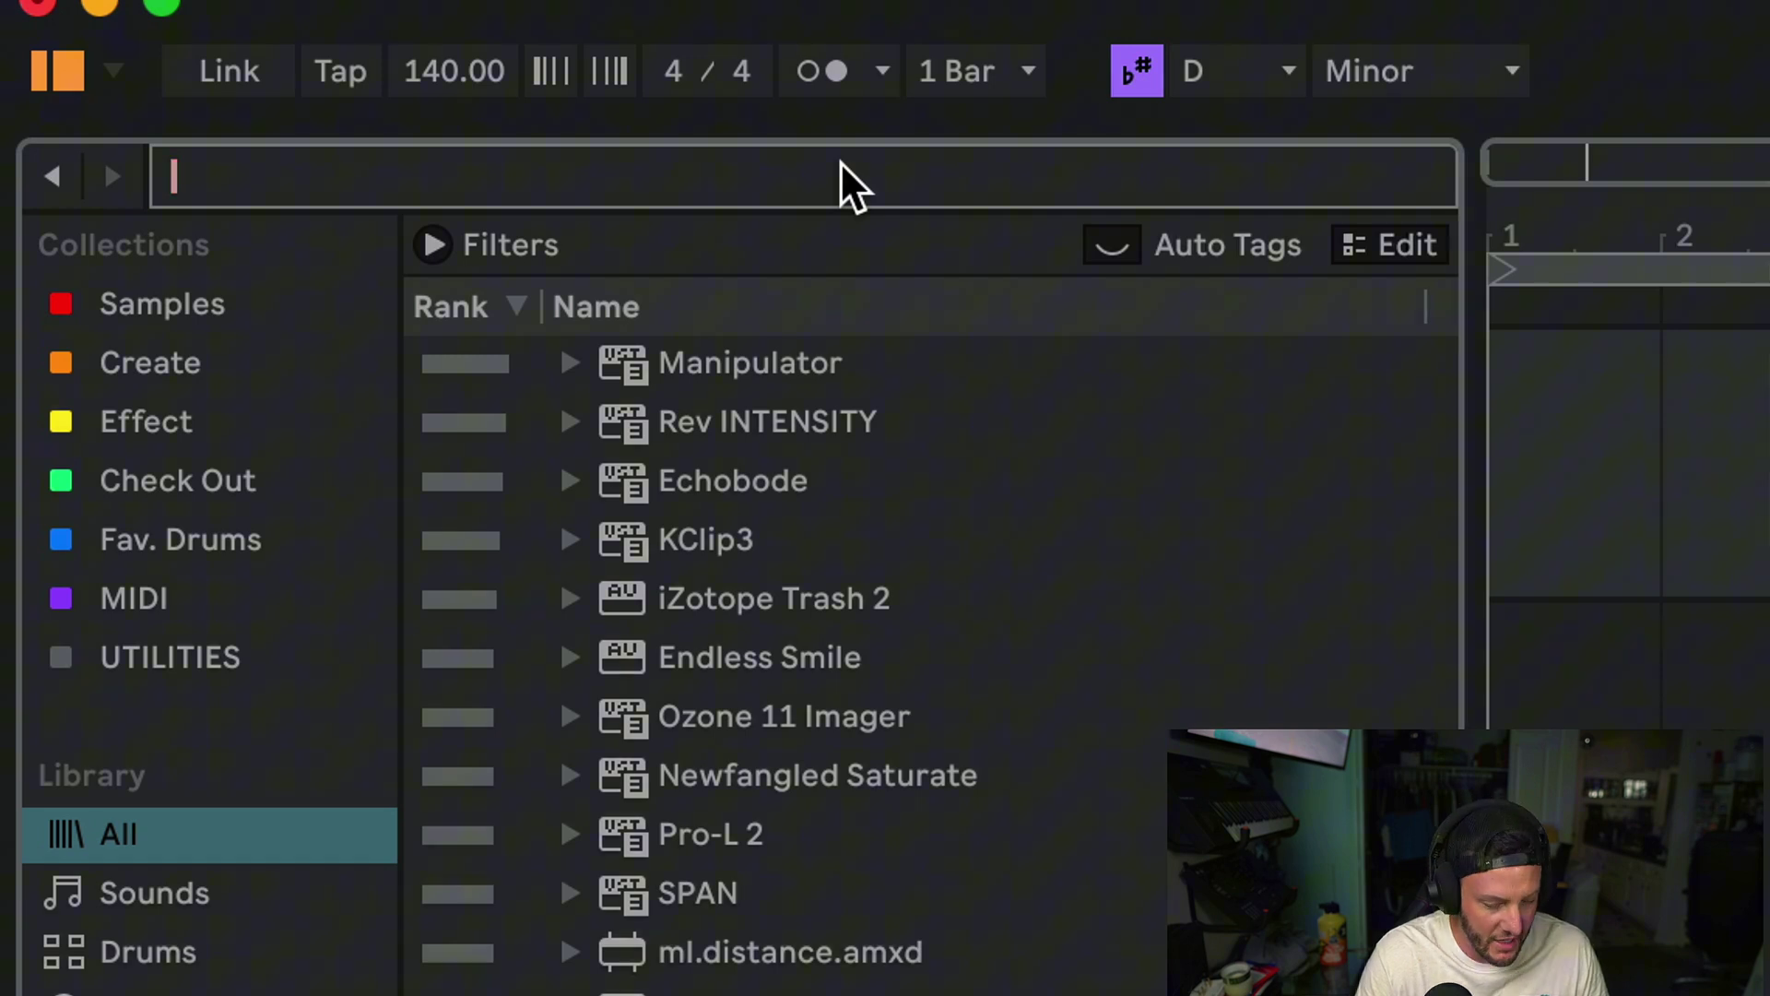
pyautogui.write('#808')
pyautogui.press('Return')
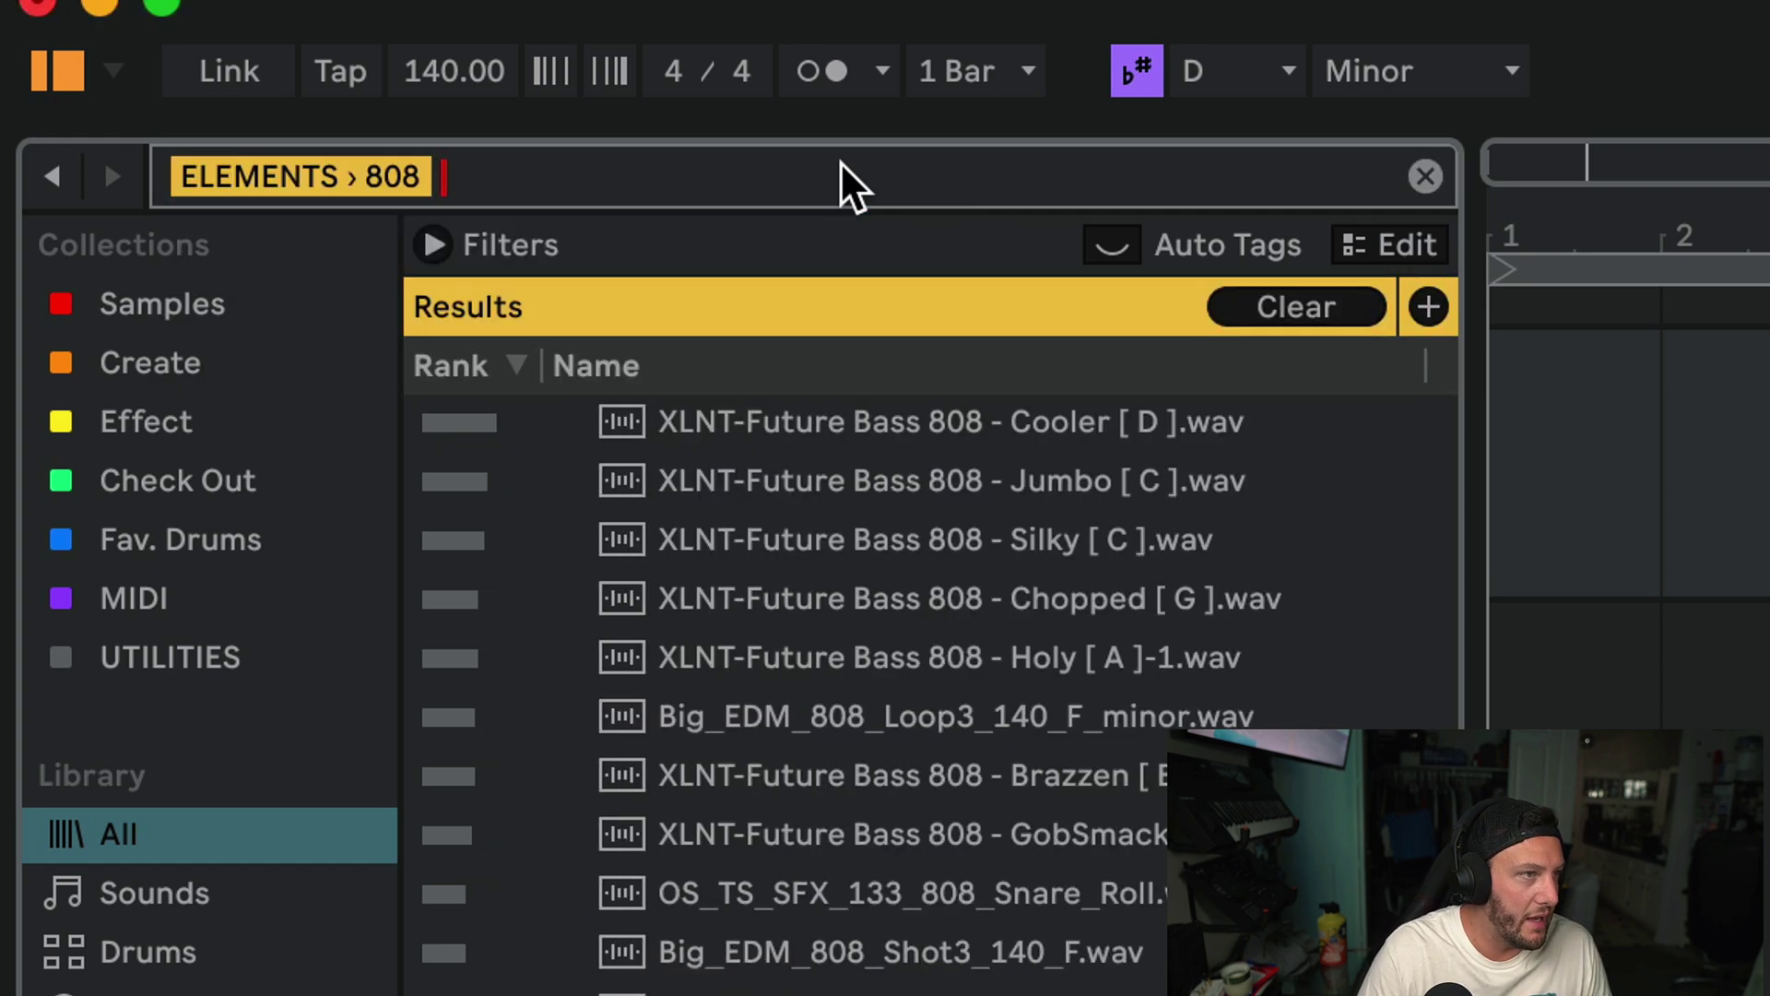
pyautogui.write('#')
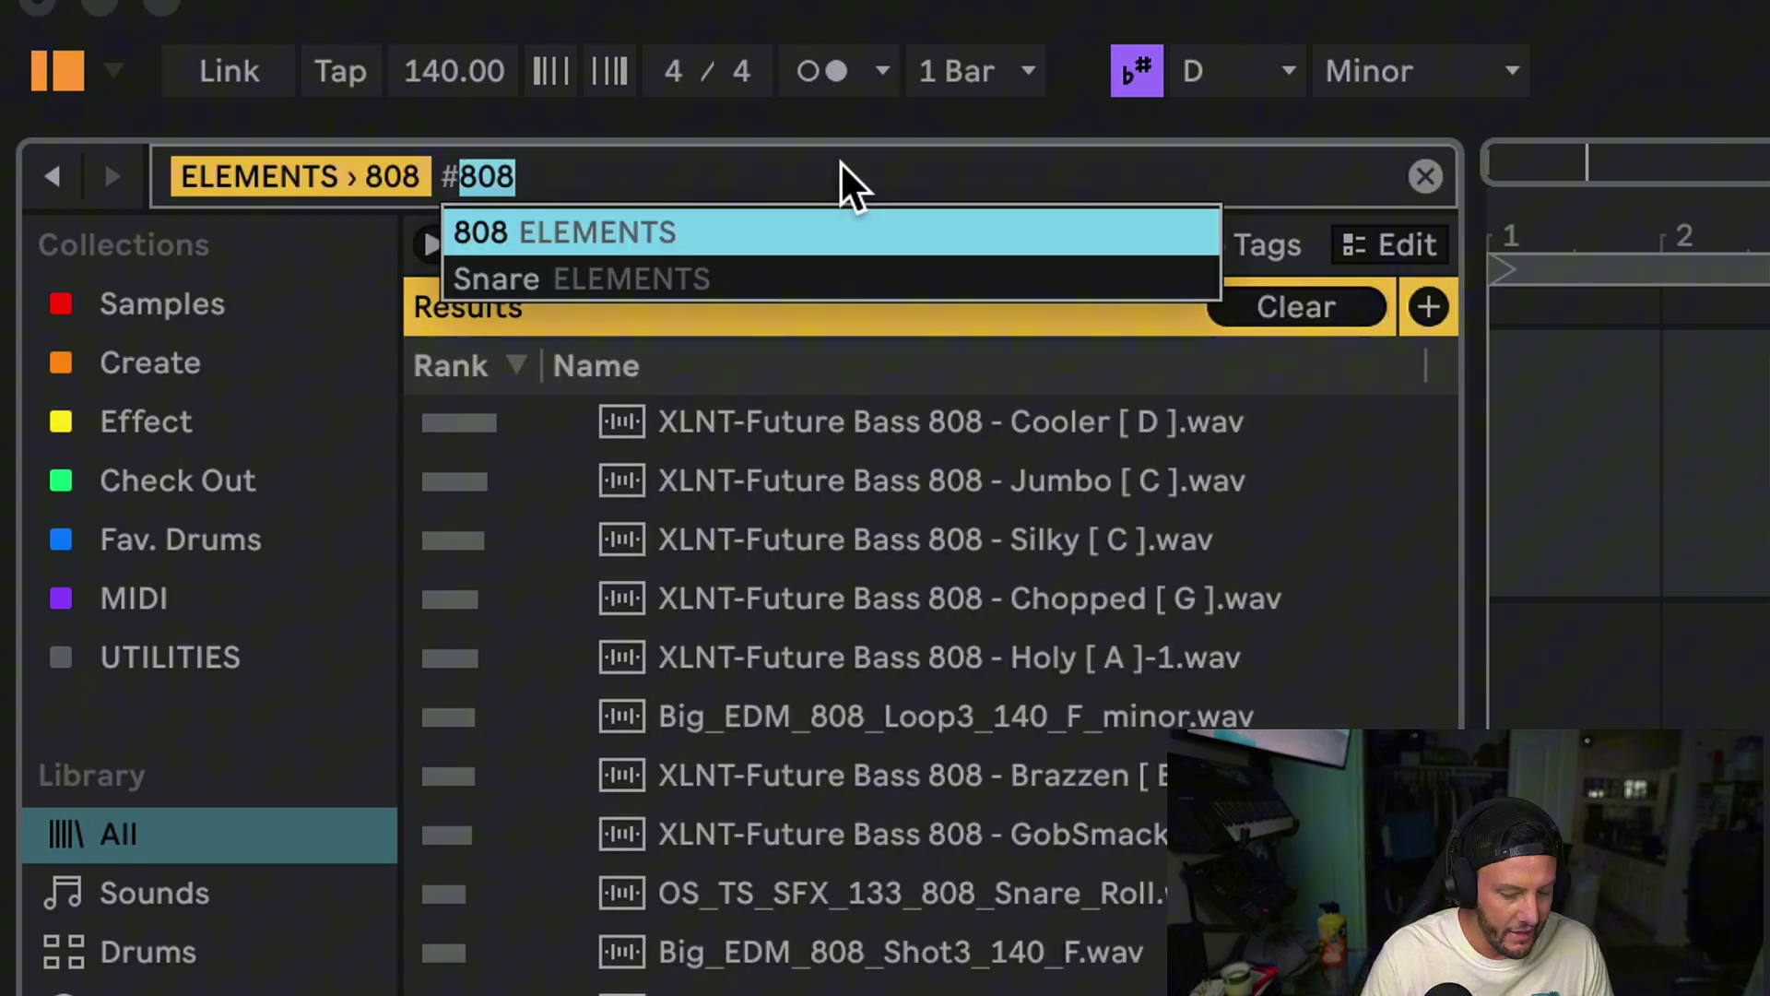
pyautogui.write('LYI')
pyautogui.press('BackSpace')
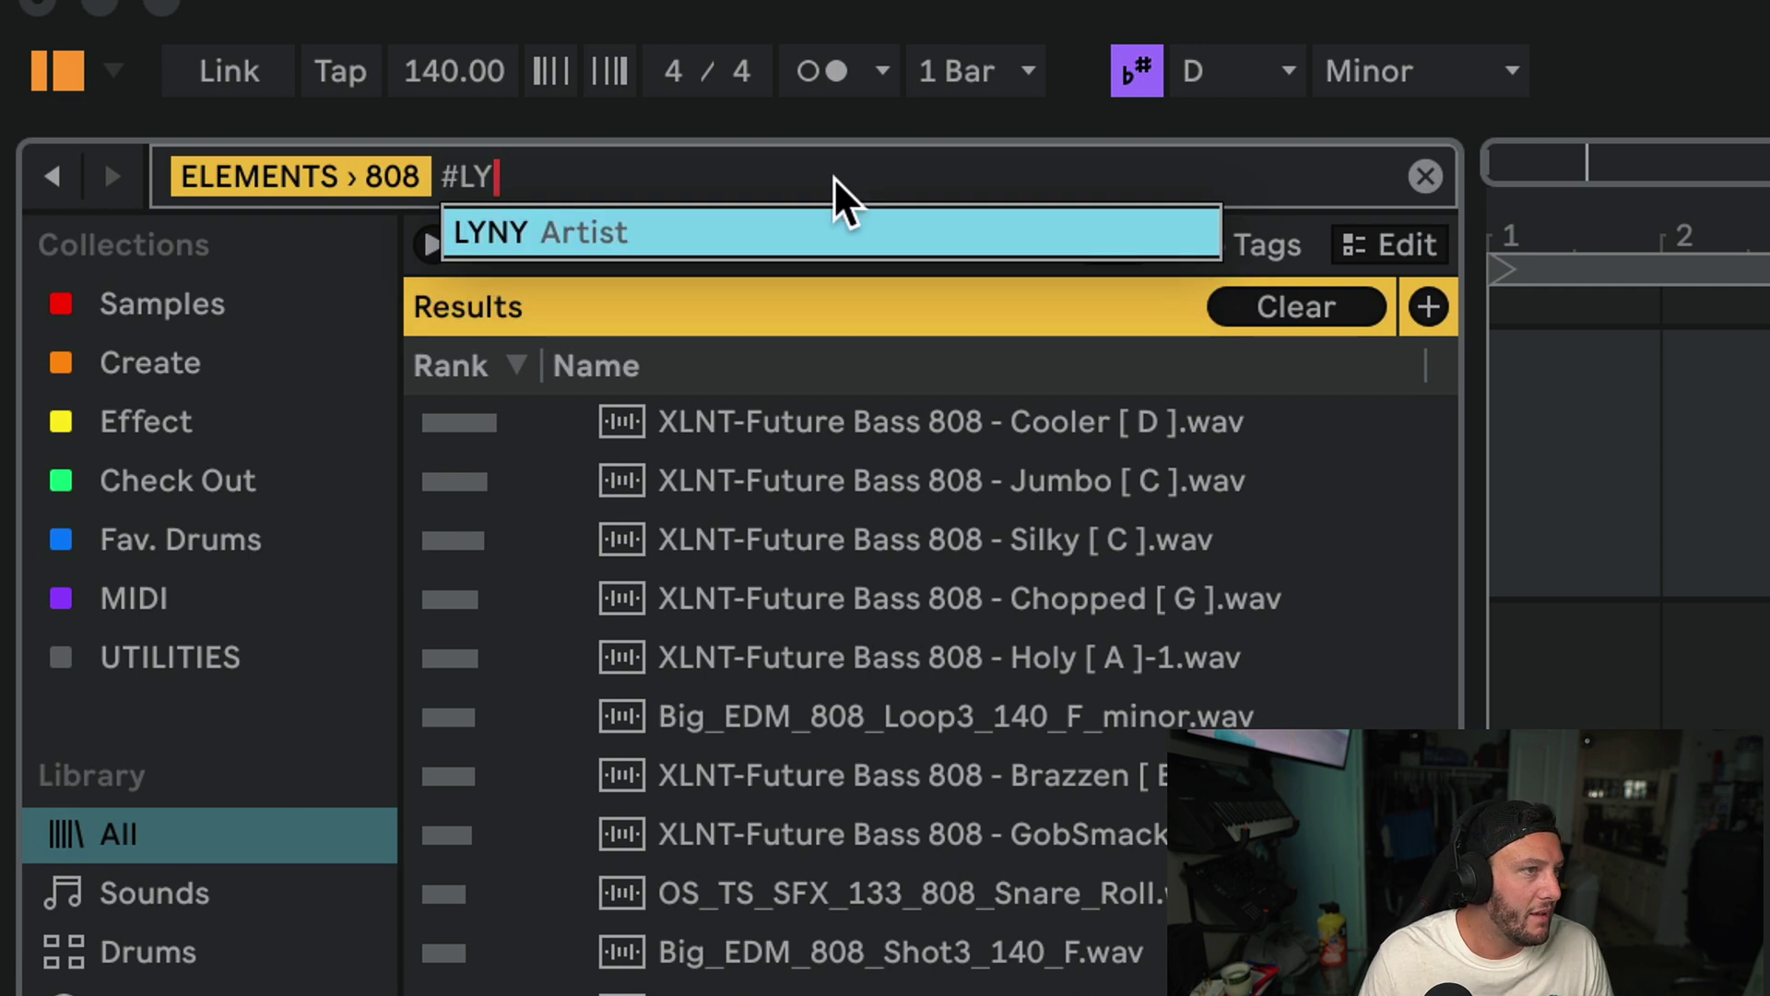
pyautogui.click(829, 212)
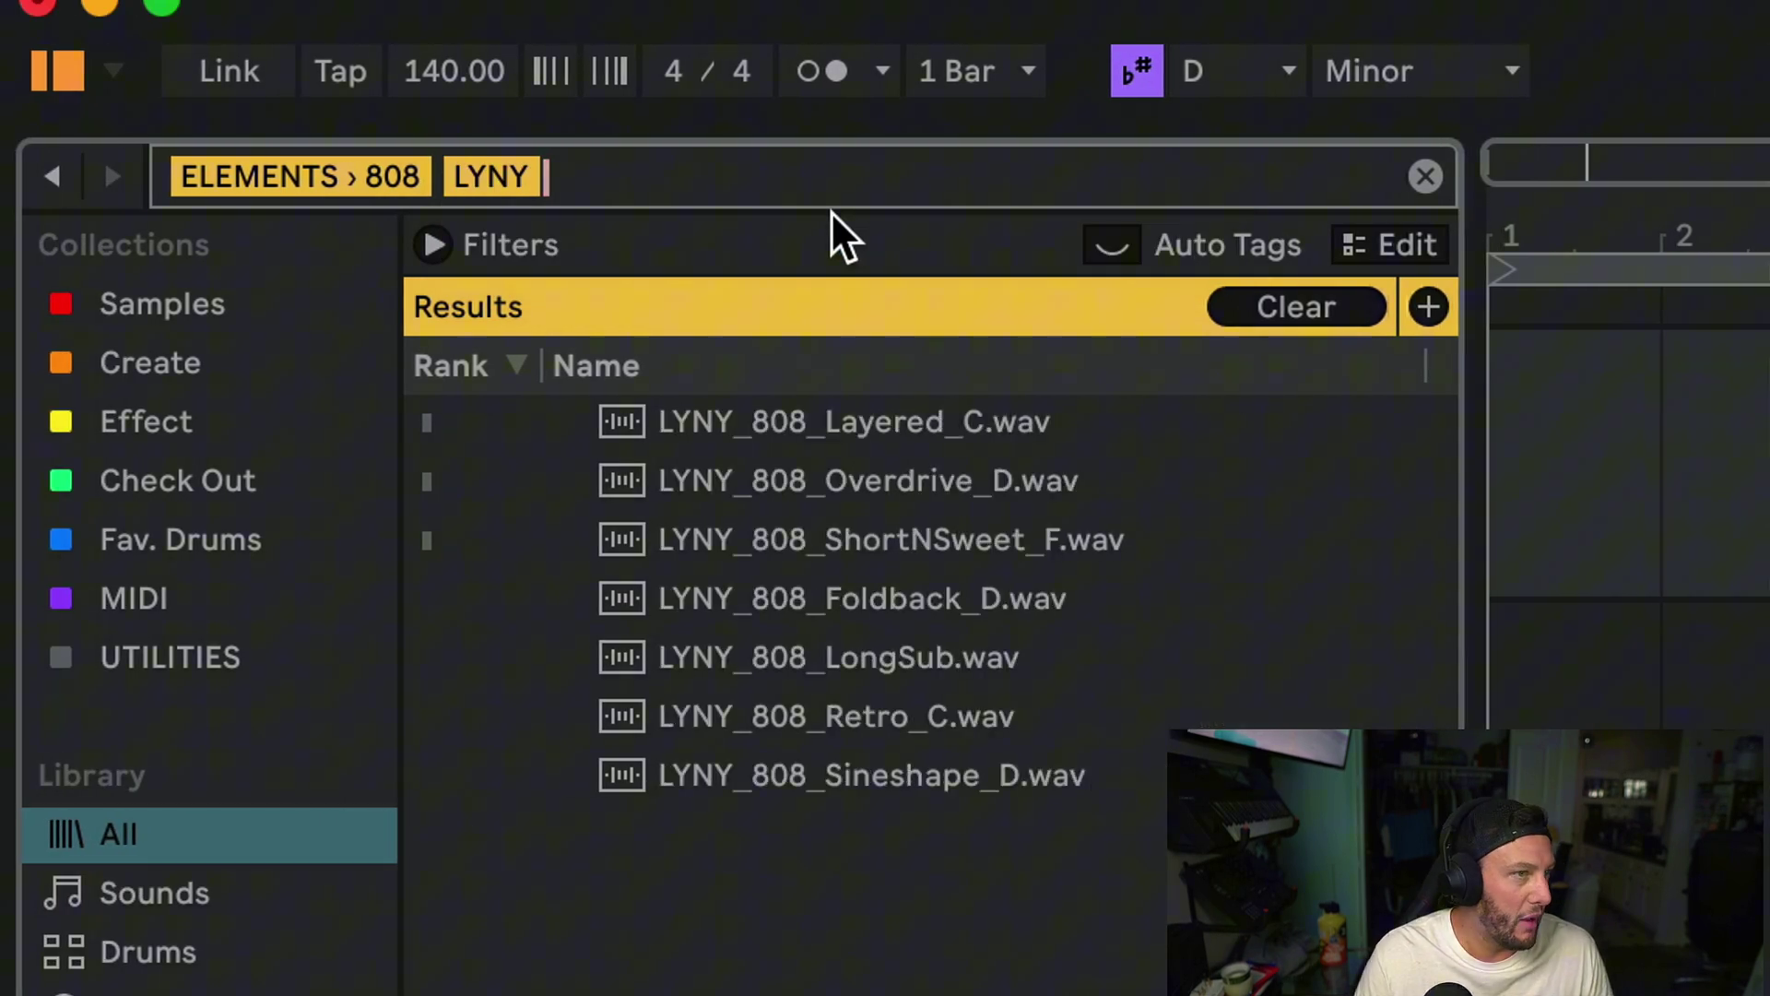